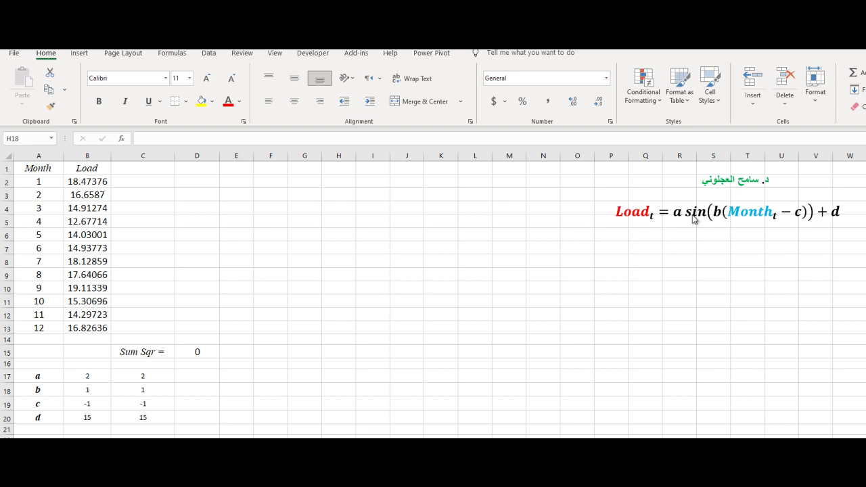
double_click(653, 215)
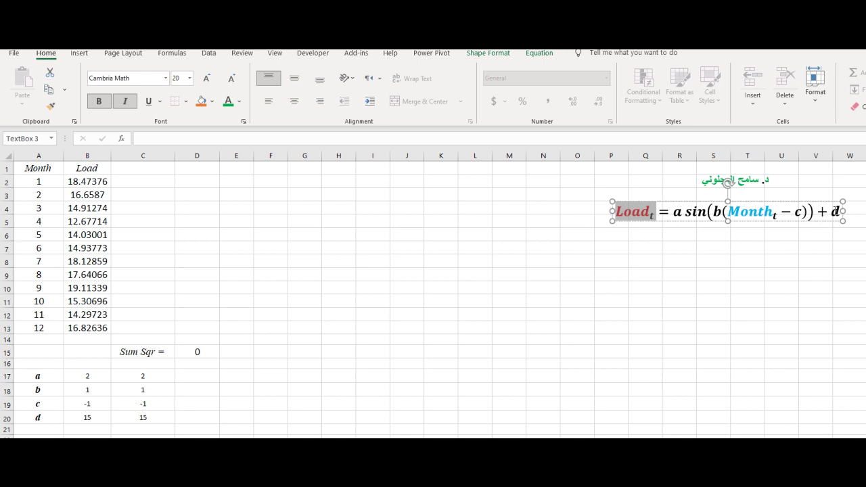
click(727, 244)
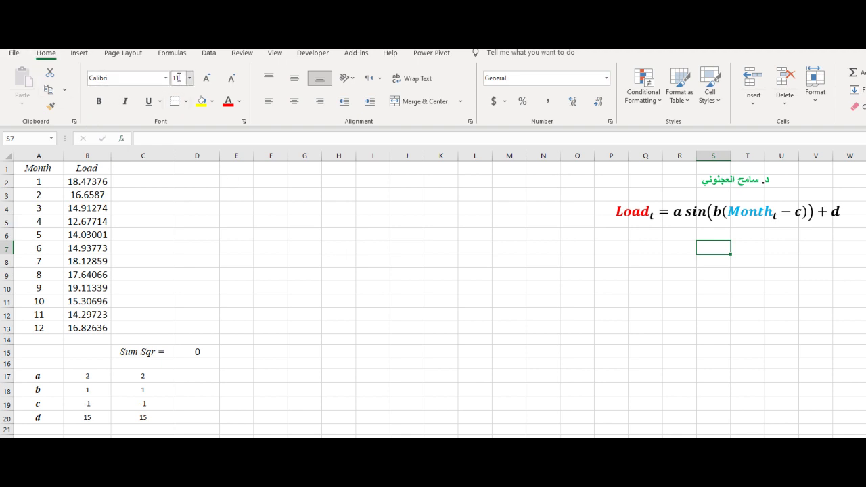
Make sure the Solver Add-in is enabled in the list of available Excel add-ins.
click(209, 54)
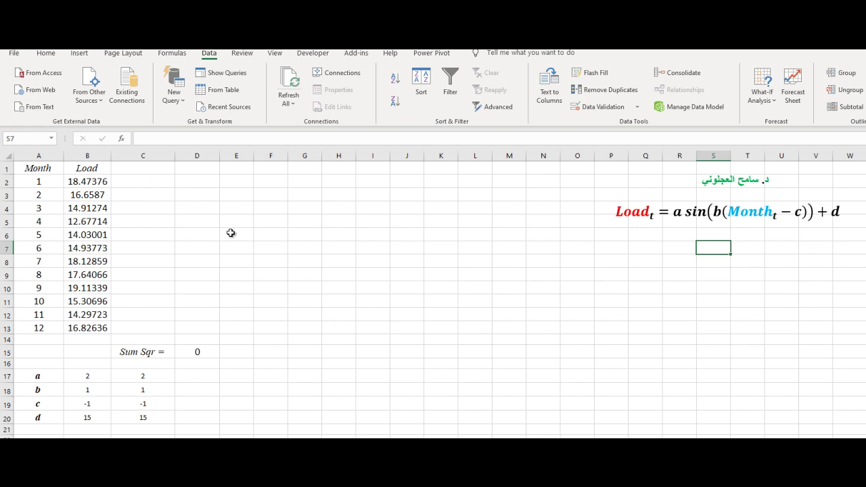
click(15, 54)
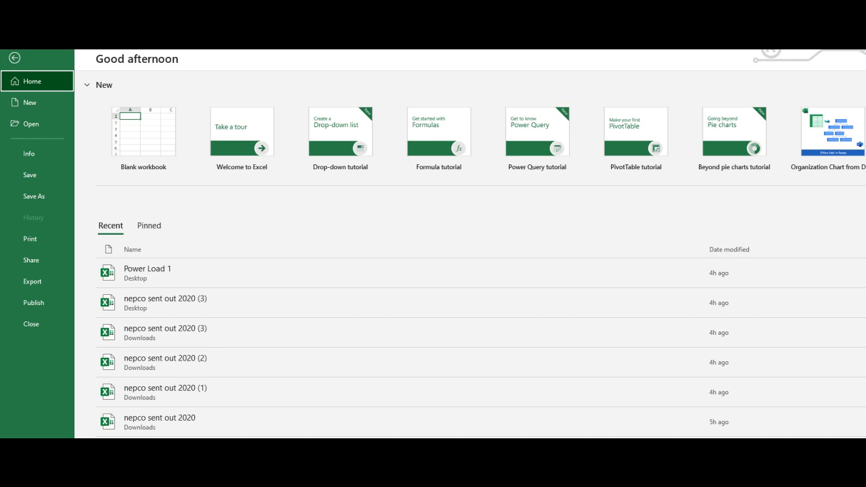
key(t)
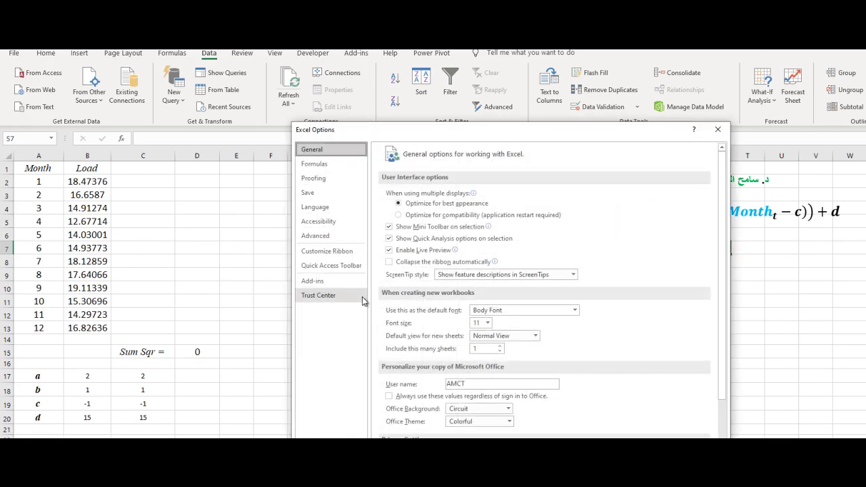
click(326, 280)
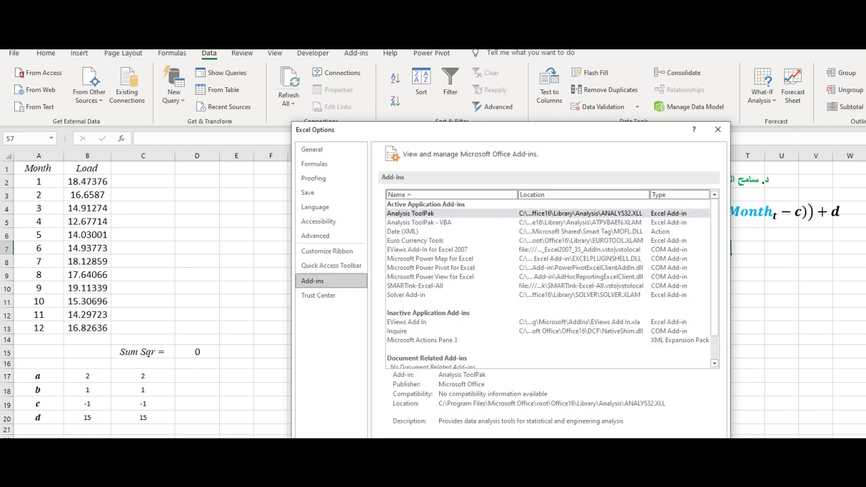
click(422, 452)
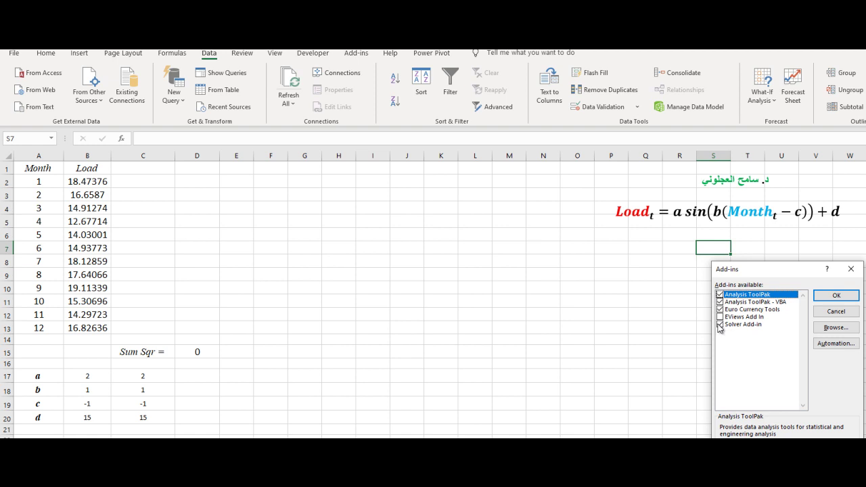
click(836, 295)
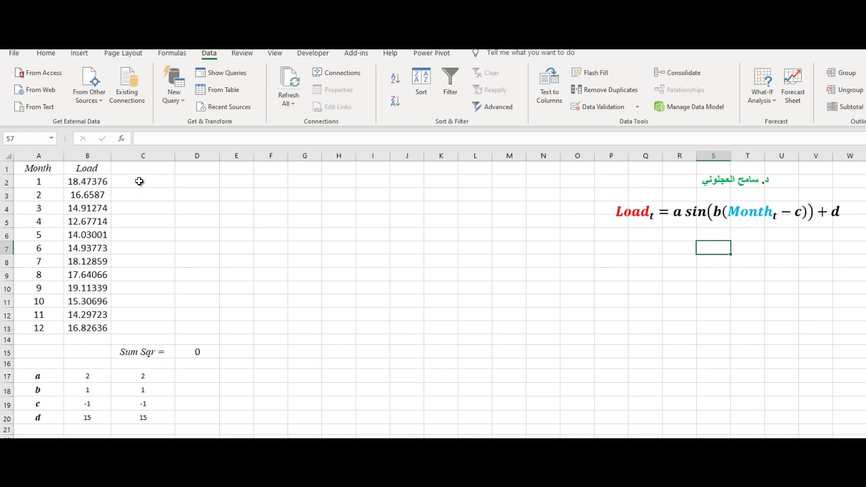
Enter the sine model for month 1 in C2 as =$B$17*SIN($B$18*(A2-$B$19))+$B$20.
click(140, 181)
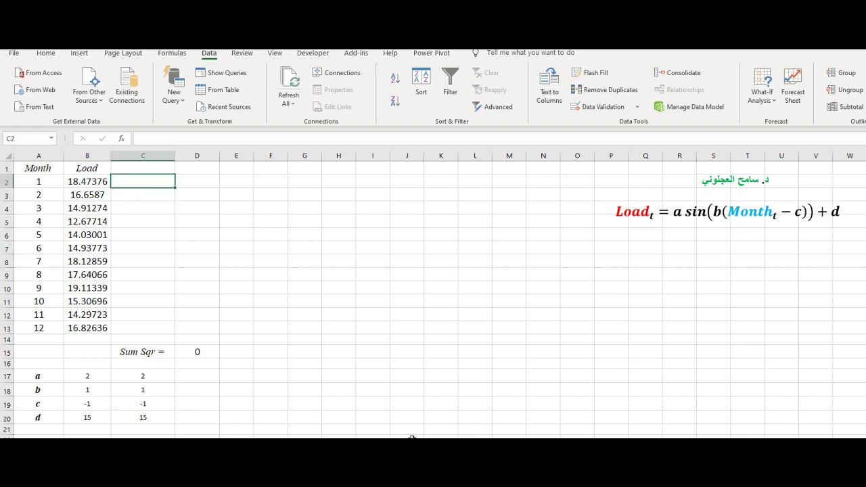
text(=)
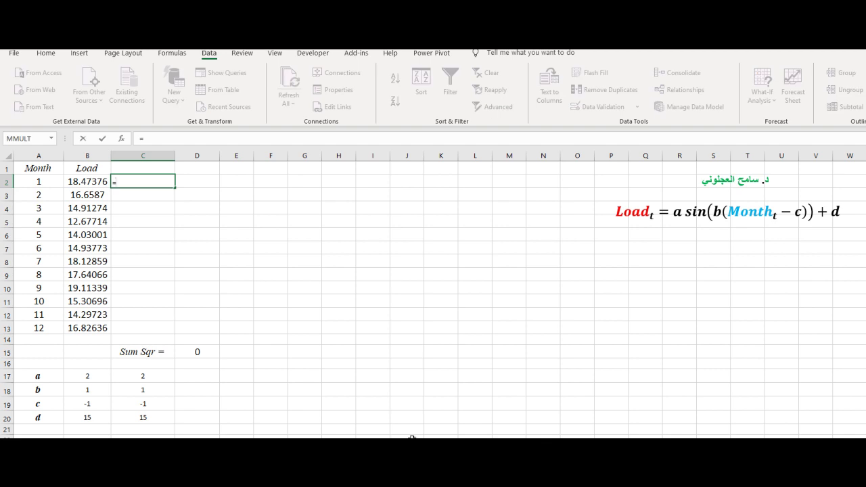
click(100, 378)
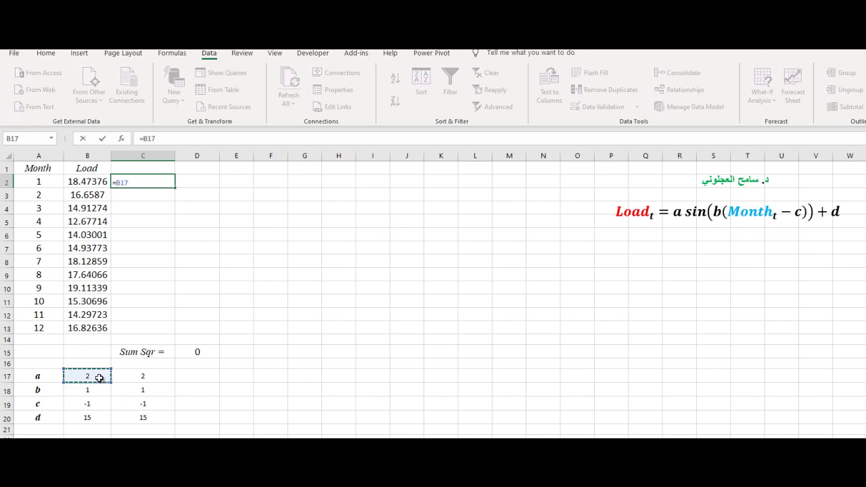
key(F4)
text(*sin)
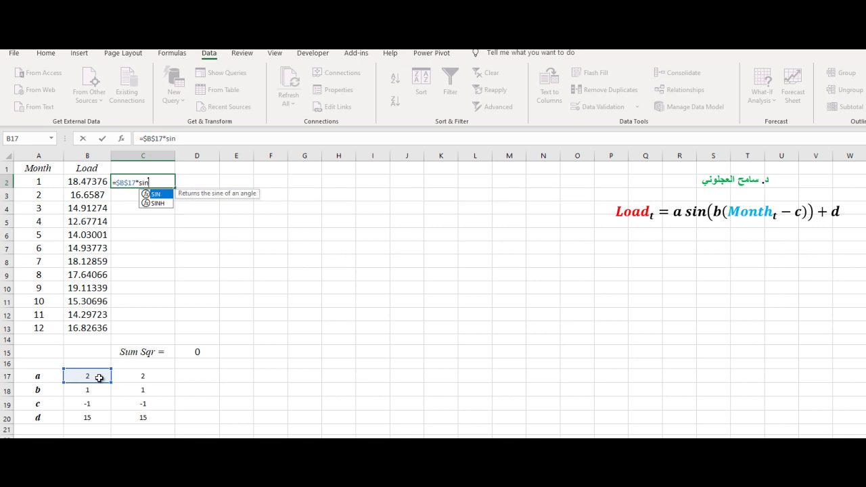
text(()
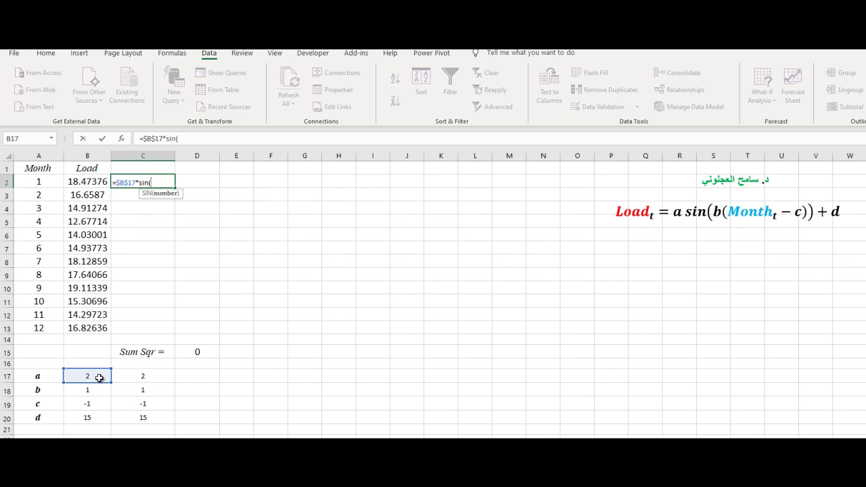
click(79, 391)
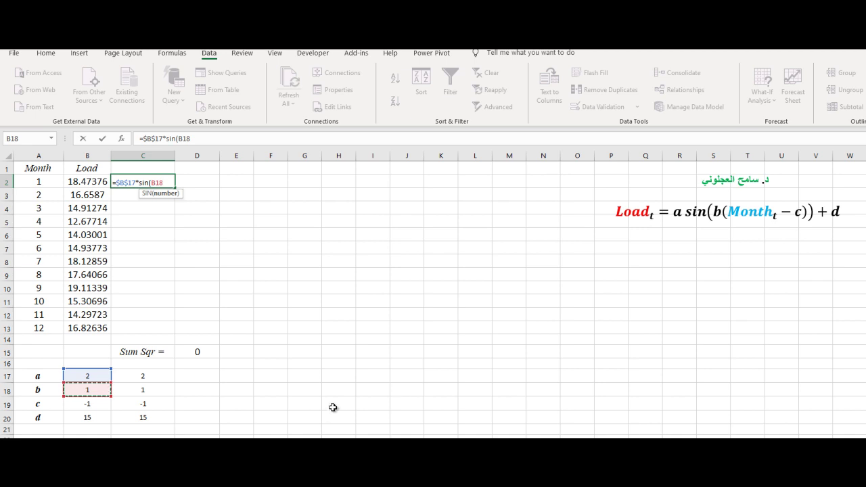
key(F4)
text(*)
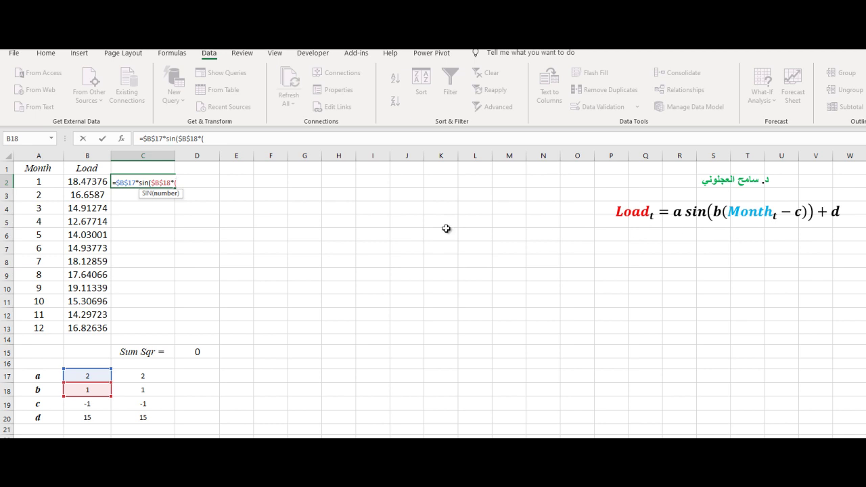
click(54, 182)
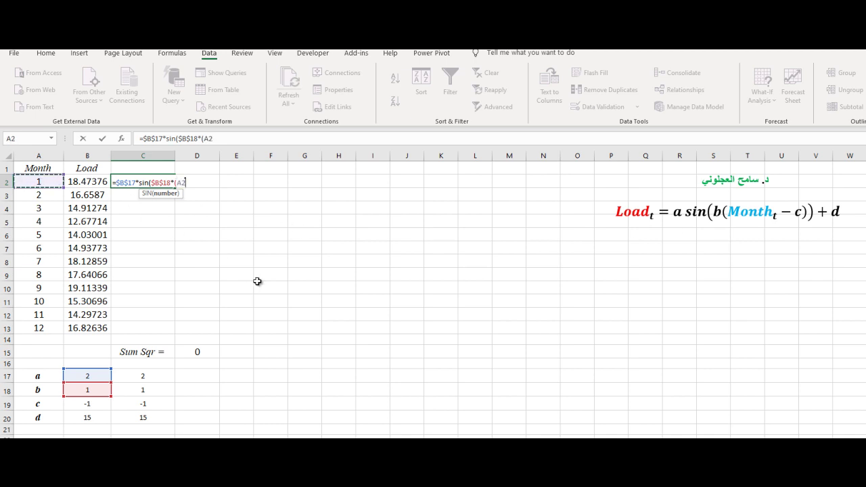
text(-)
click(100, 402)
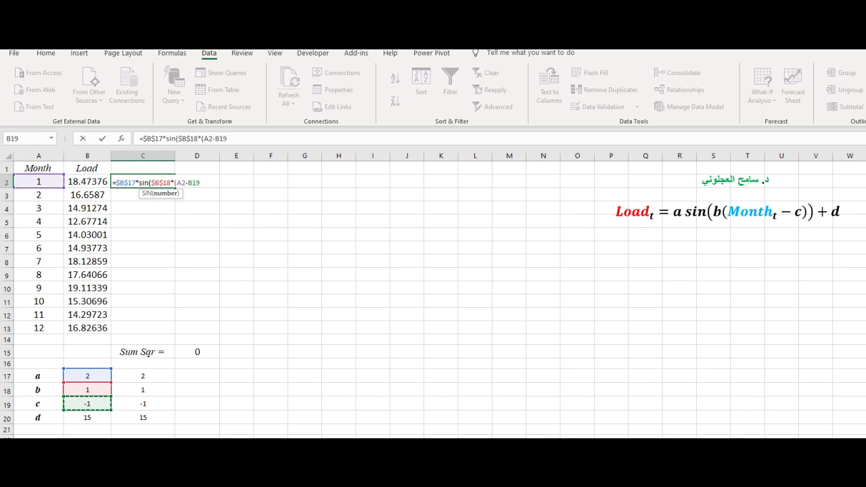
key(F4)
text())
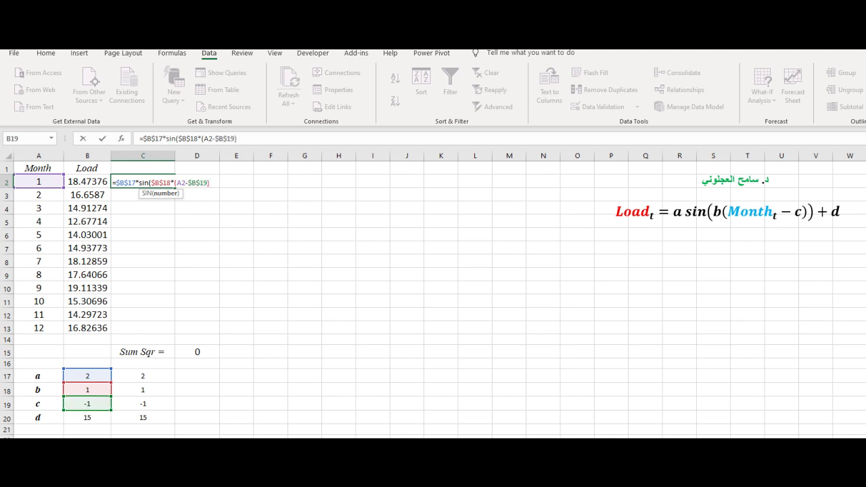
text()+)
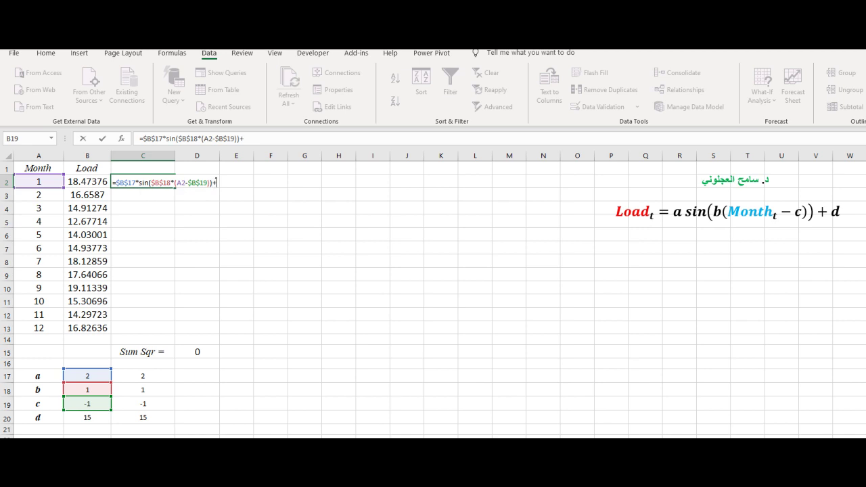
click(87, 417)
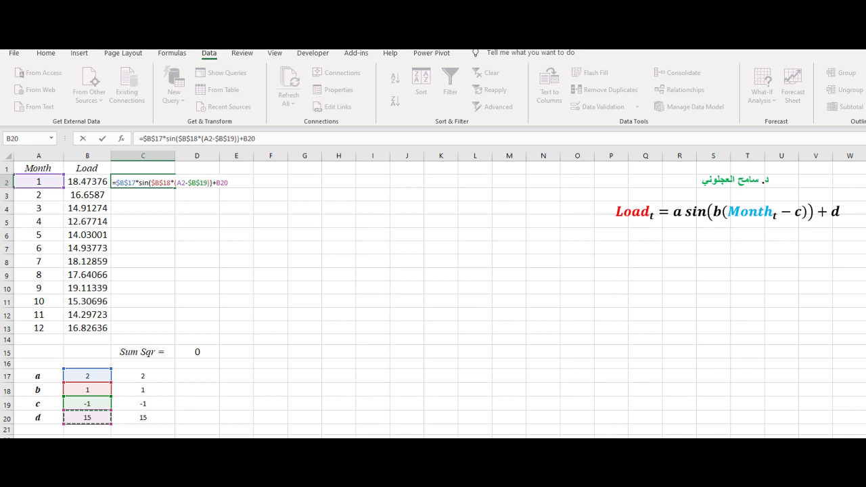
key(F4)
key(Return)
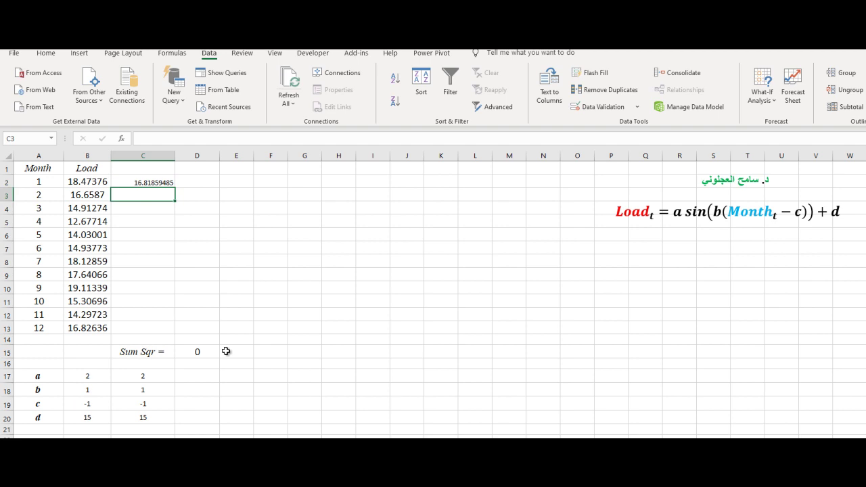
Center C2 horizontally and vertically, and fill its formula down through C13 for all twelve months.
click(139, 185)
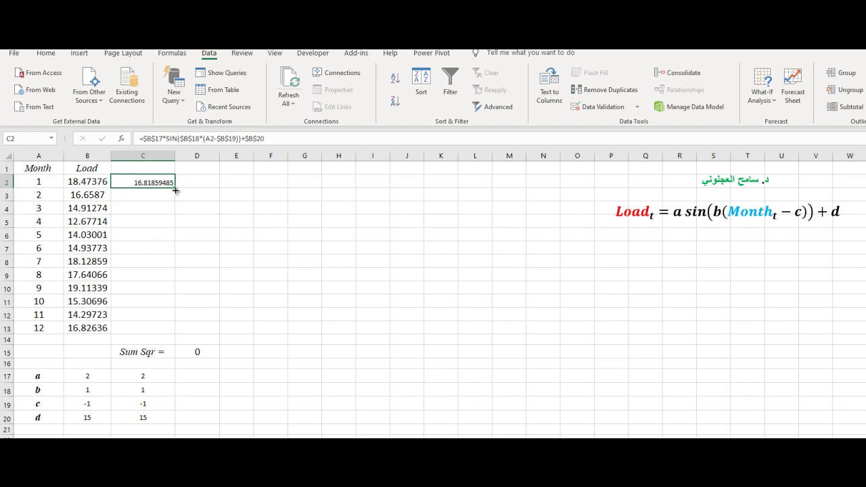
click(53, 54)
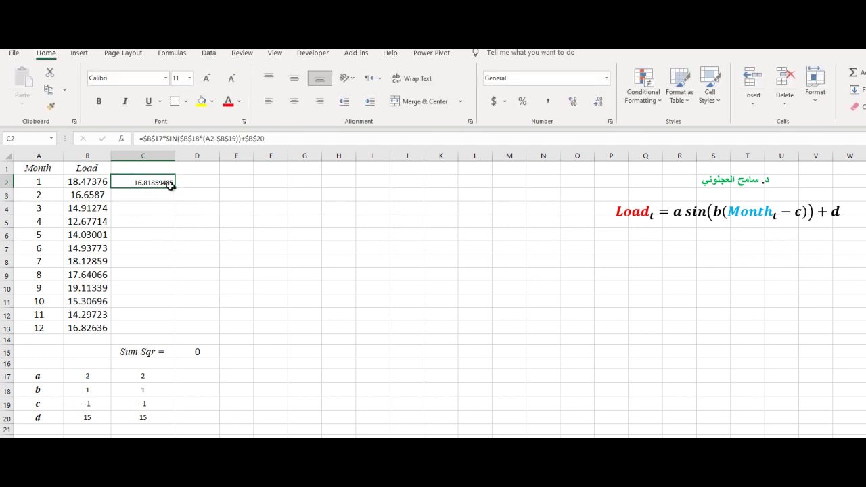
click(294, 101)
click(294, 78)
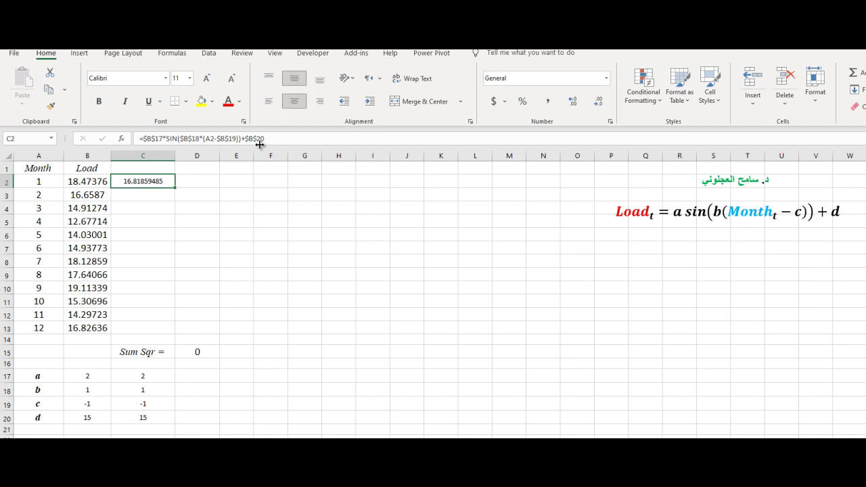
double_click(175, 188)
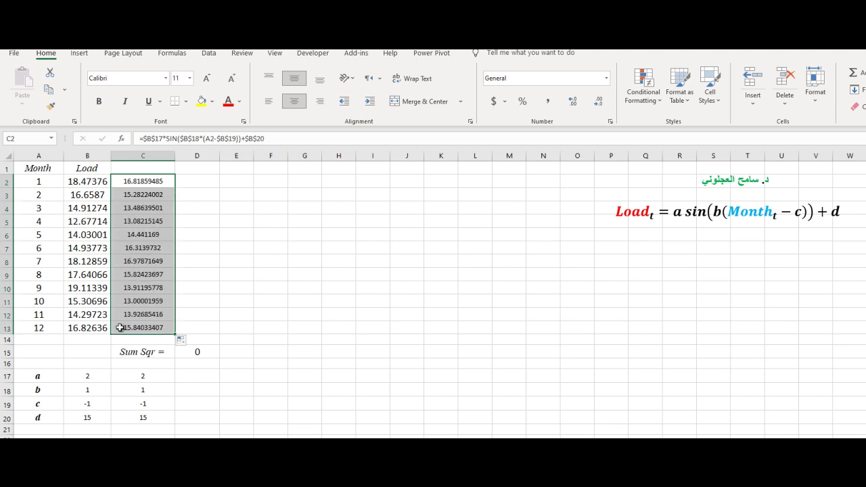
Add the header التنبؤ in C1 and center it horizontally and vertically.
click(147, 167)
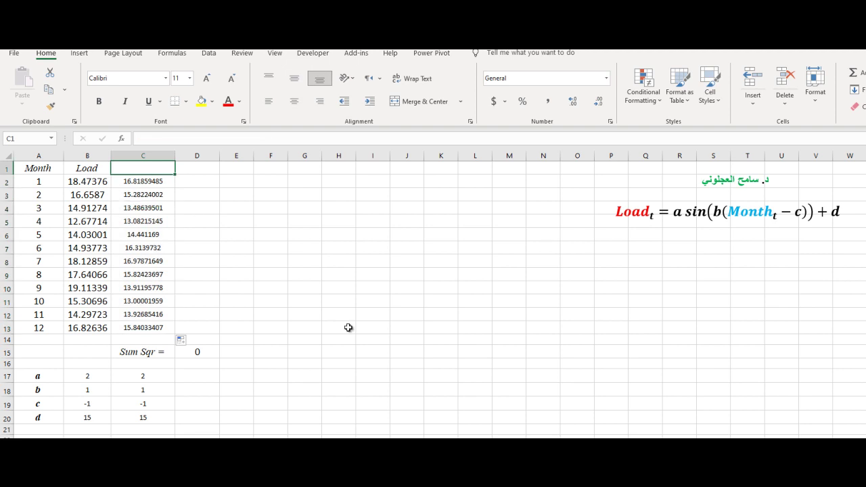
key(F2)
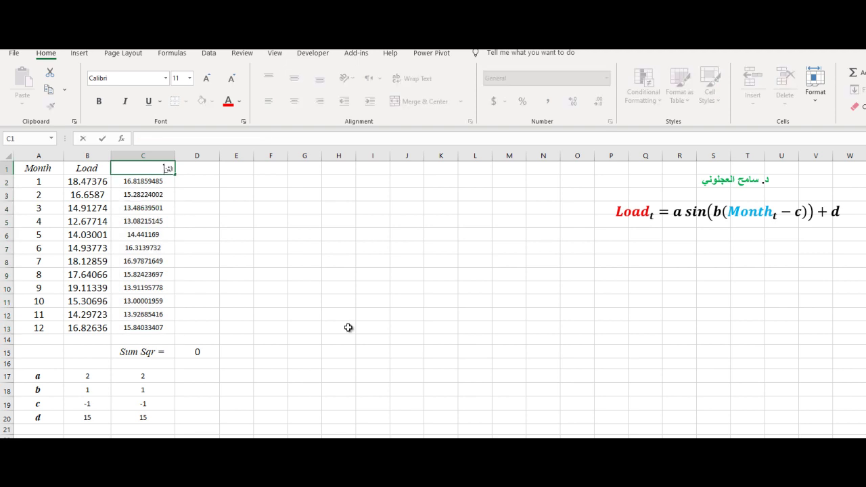
text(التنبؤ)
click(273, 243)
click(166, 172)
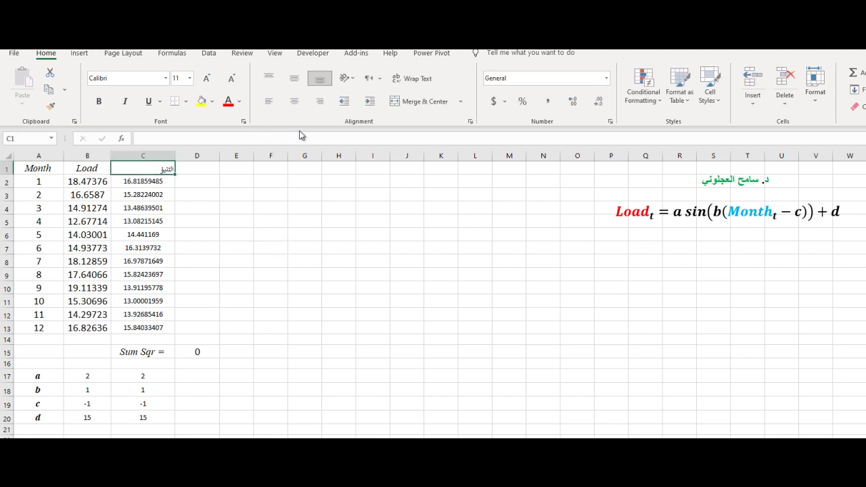
click(294, 101)
click(294, 78)
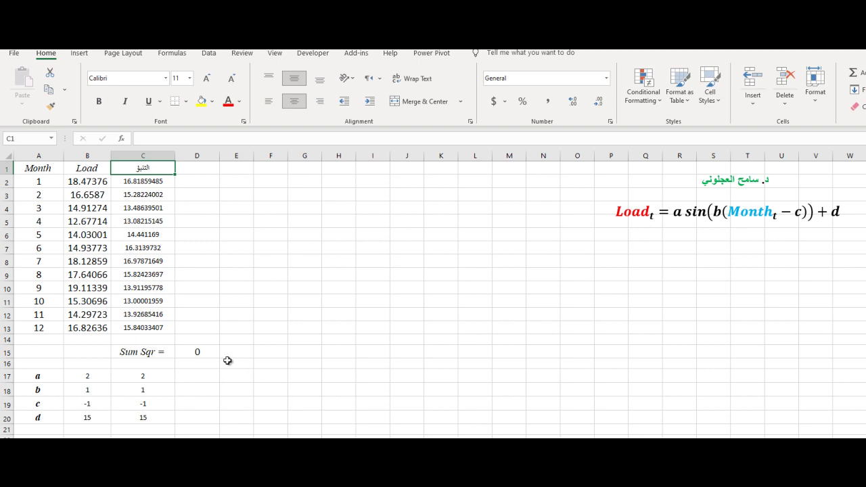
Enter the squared error for month 1 in D2 as =(B2-C2)^2.
click(196, 183)
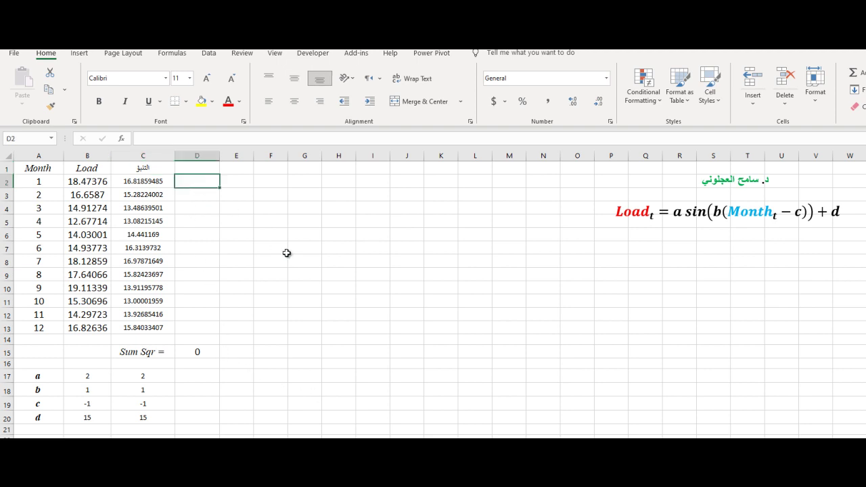
click(88, 179)
click(135, 180)
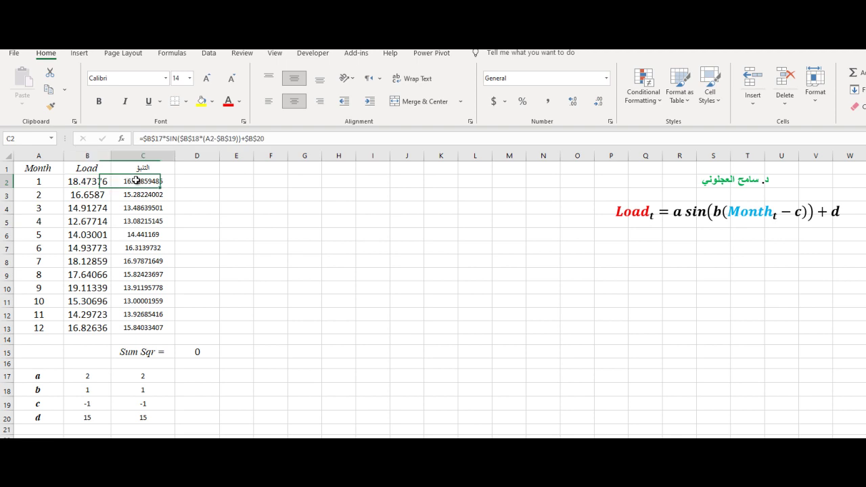
click(199, 180)
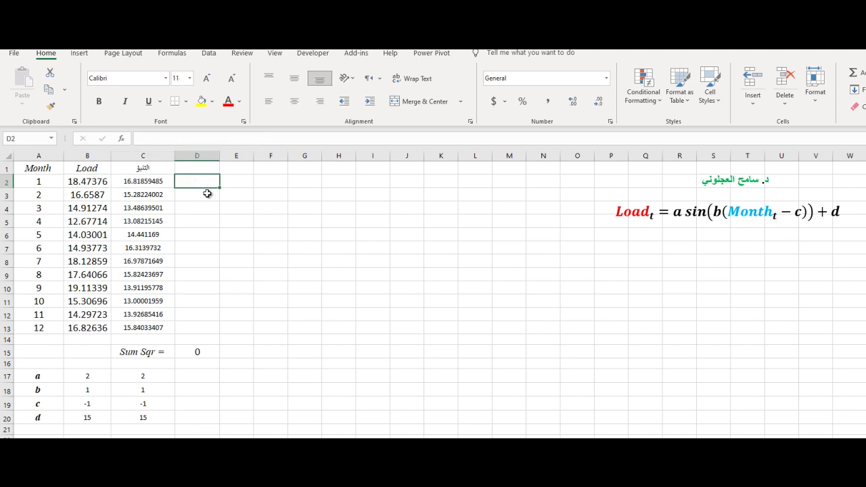
text(=)
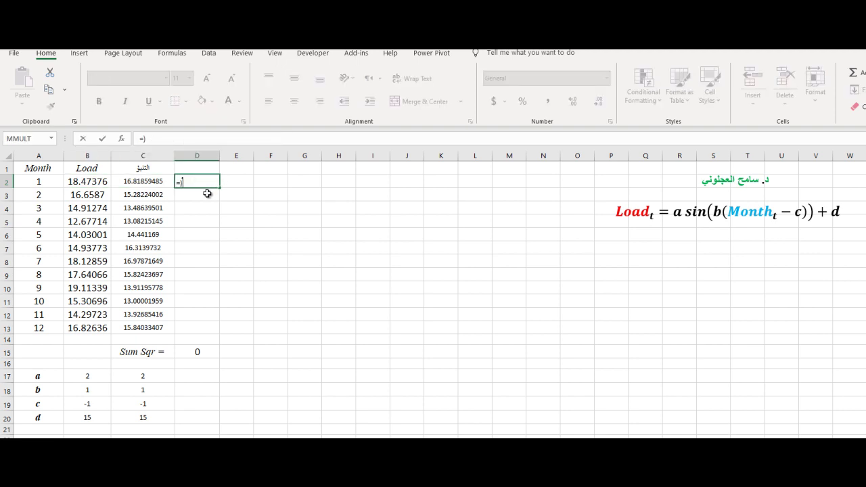
key(Escape)
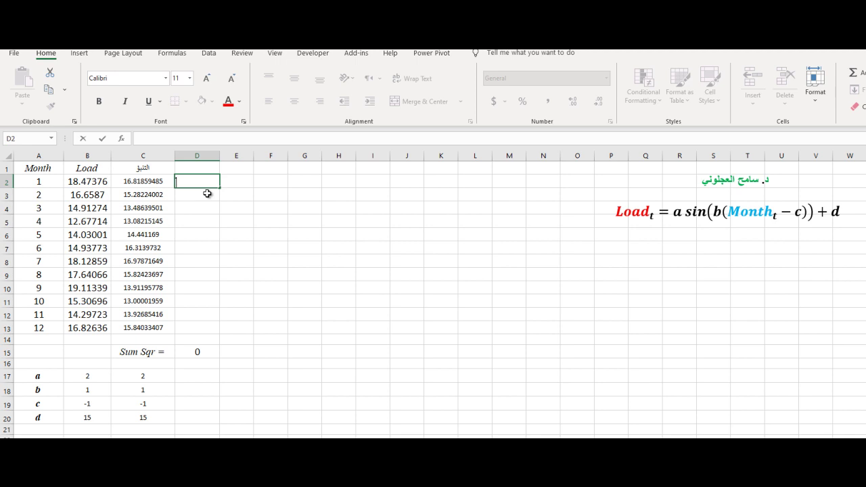
text(=()
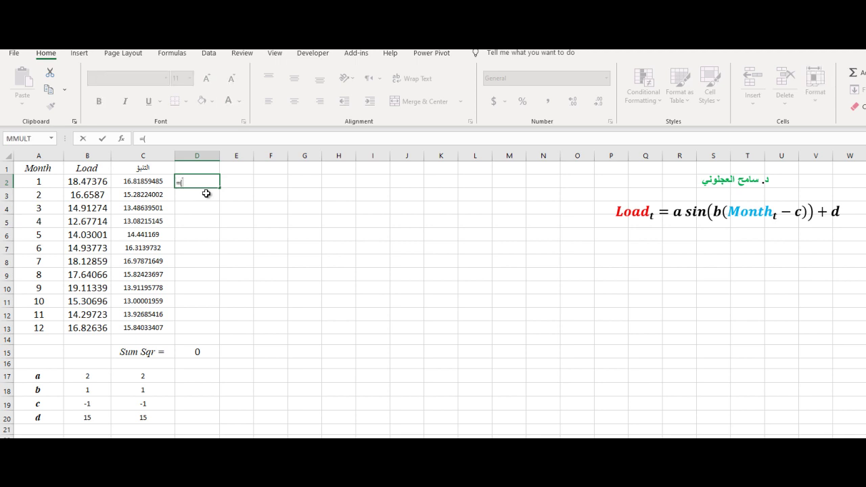
click(93, 180)
text(-)
click(159, 183)
text()^2)
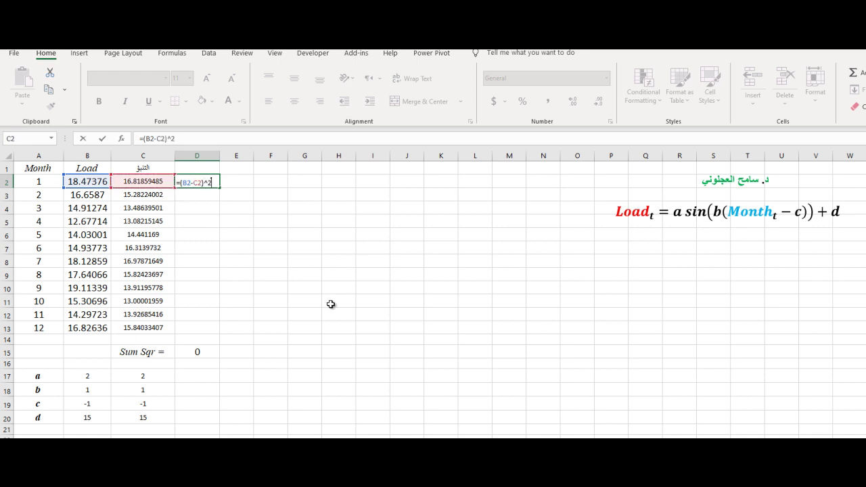
key(Return)
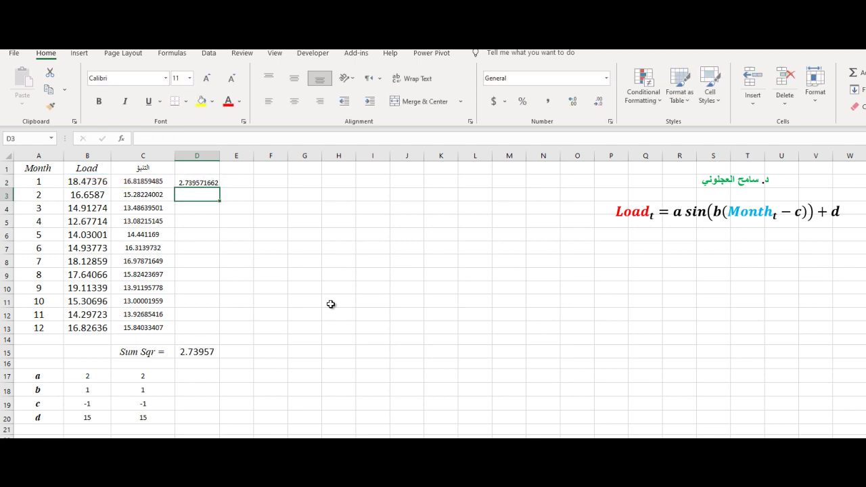
Fill the squared-error formula from D2 down through D13 and select the Sum Sqr total in D15.
click(207, 184)
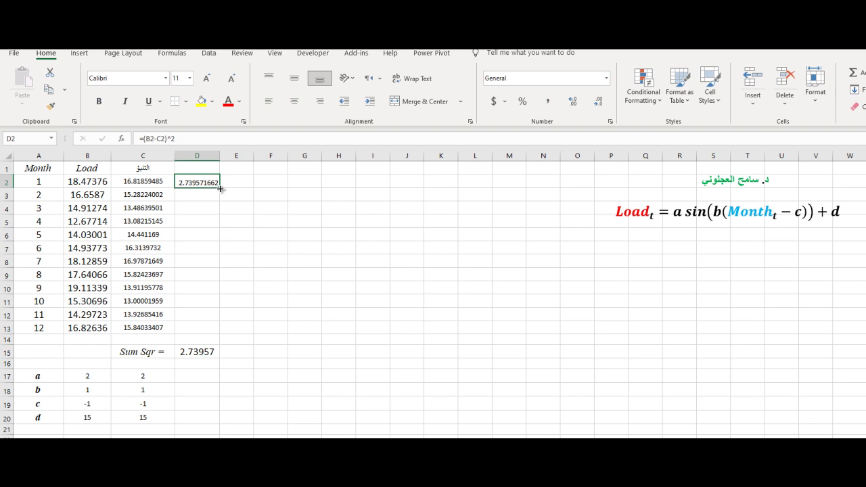
double_click(219, 189)
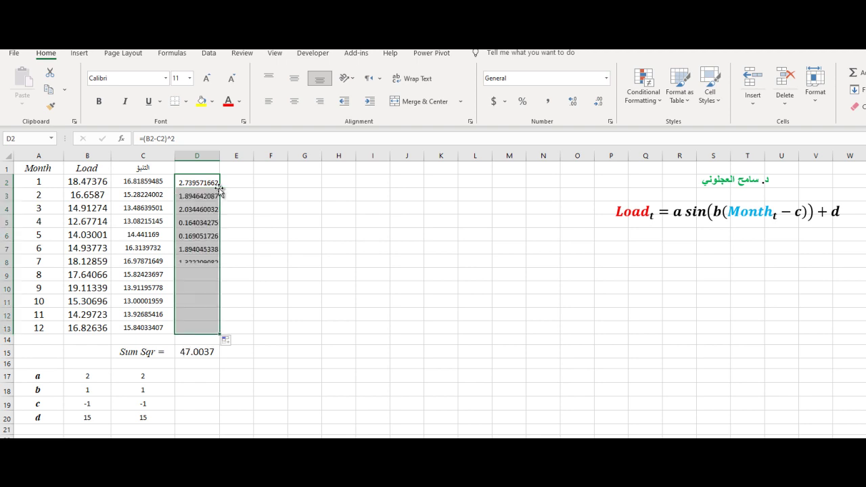
click(190, 357)
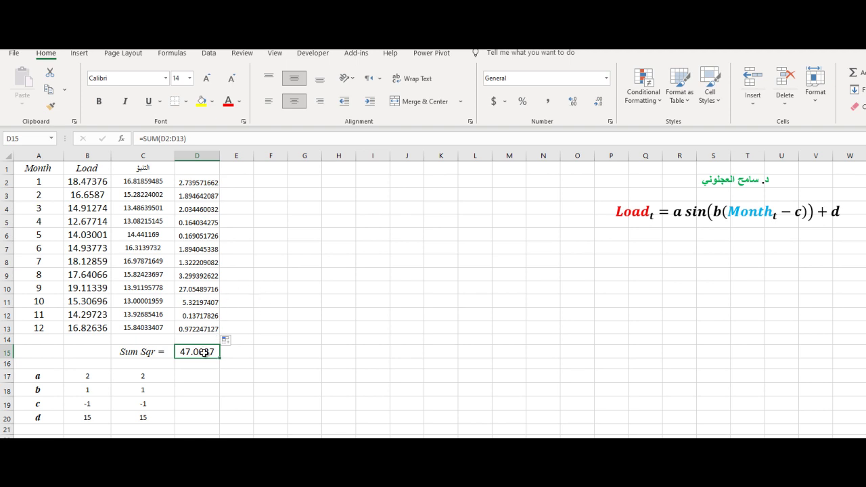
Open Solver and set the objective to minimize the sum of squares in $D$15.
click(209, 53)
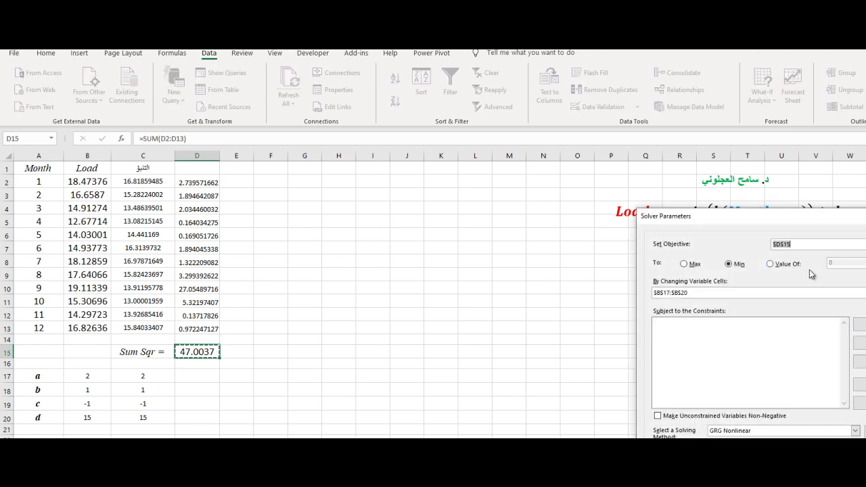
click(694, 267)
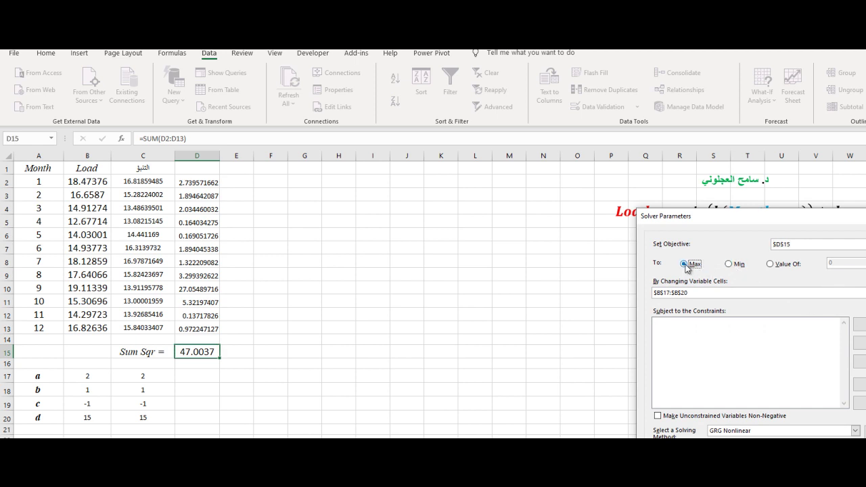
click(730, 265)
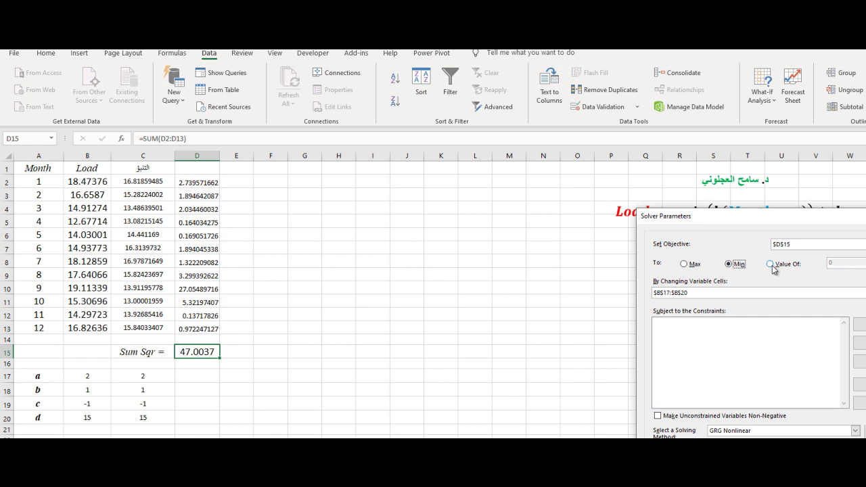
click(771, 264)
click(730, 264)
click(806, 245)
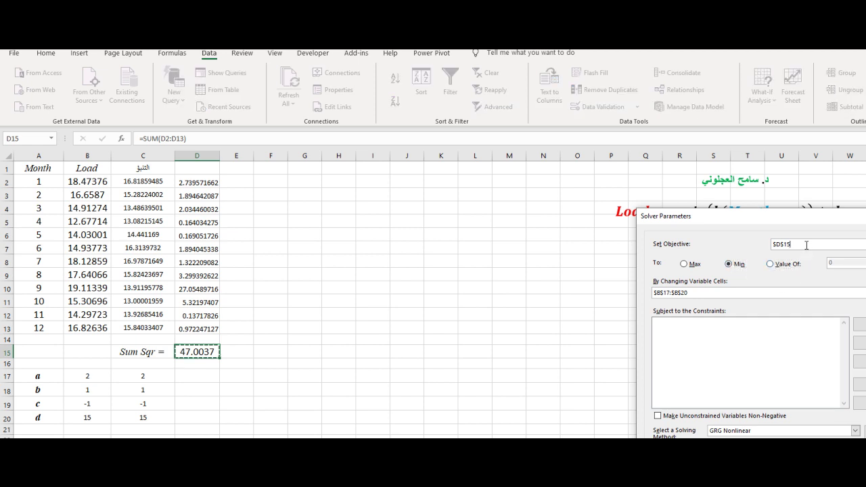
key(BackSpace)
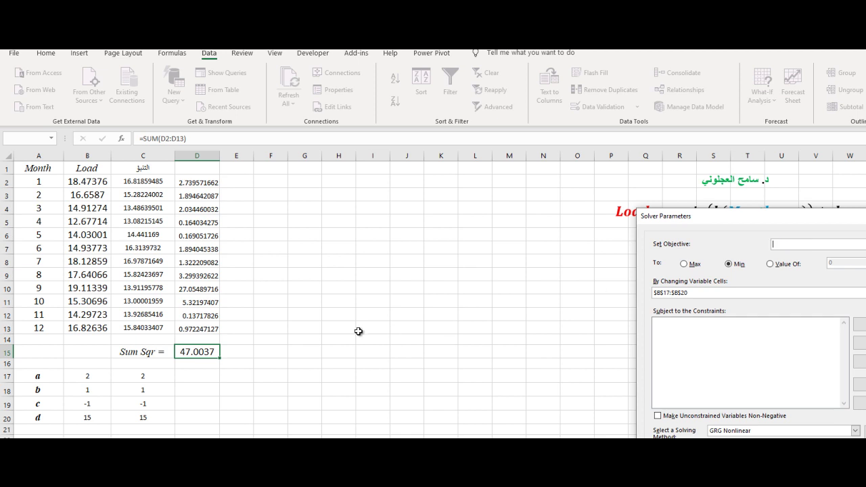
click(190, 349)
Set Solver's changing variable cells to the parameters a through d in $B$17:$B$20.
click(708, 292)
key(BackSpace)
key(BackSpace)
key(BackSpace)
key(BackSpace)
key(BackSpace)
key(BackSpace)
key(BackSpace)
key(BackSpace)
key(BackSpace)
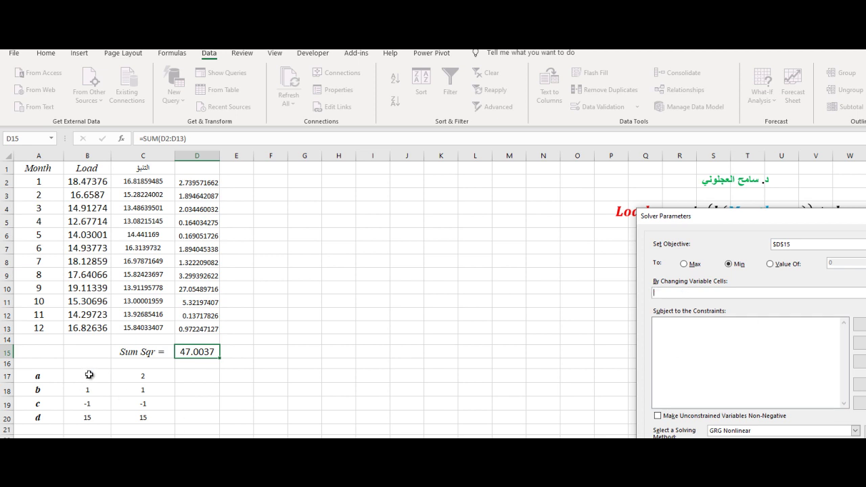
drag(90, 376, 91, 416)
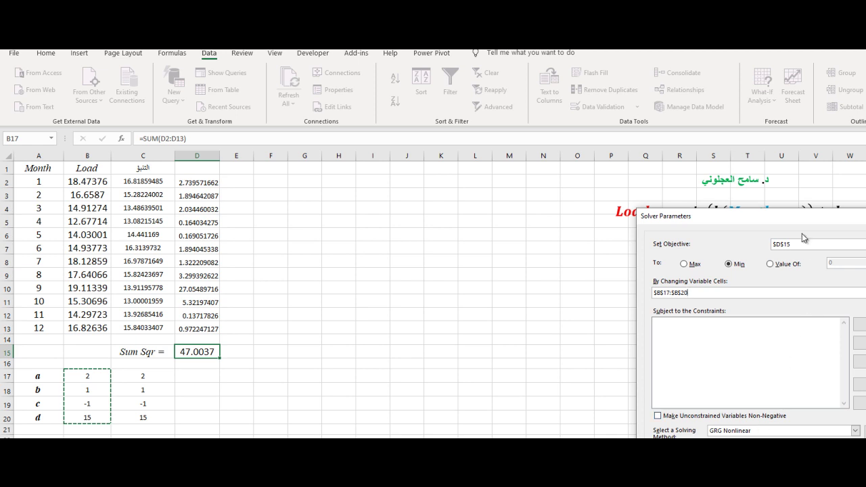
Leave Make Unconstrained Variables Non-Negative off, solve with GRG Nonlinear, and keep the Solver solution.
drag(799, 228, 697, 192)
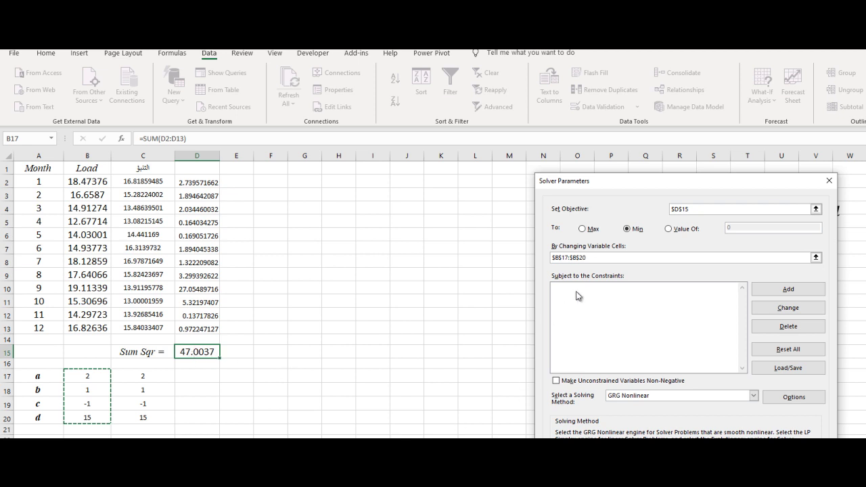
click(556, 381)
click(556, 382)
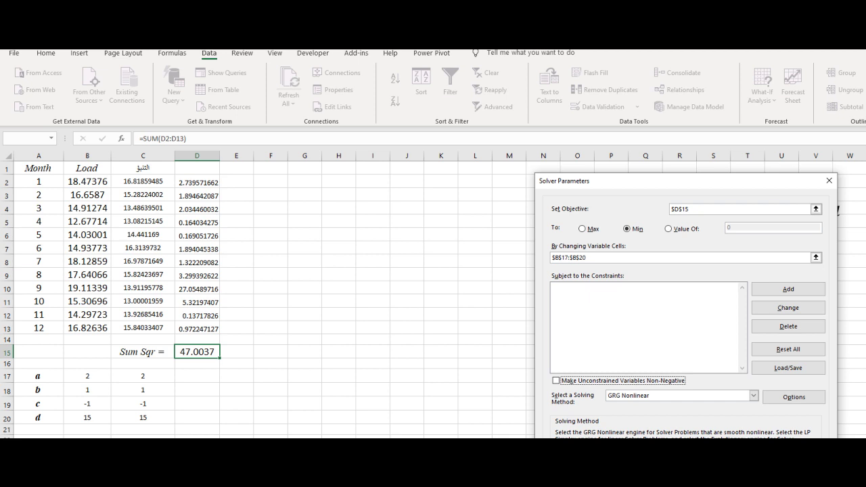
key(Return)
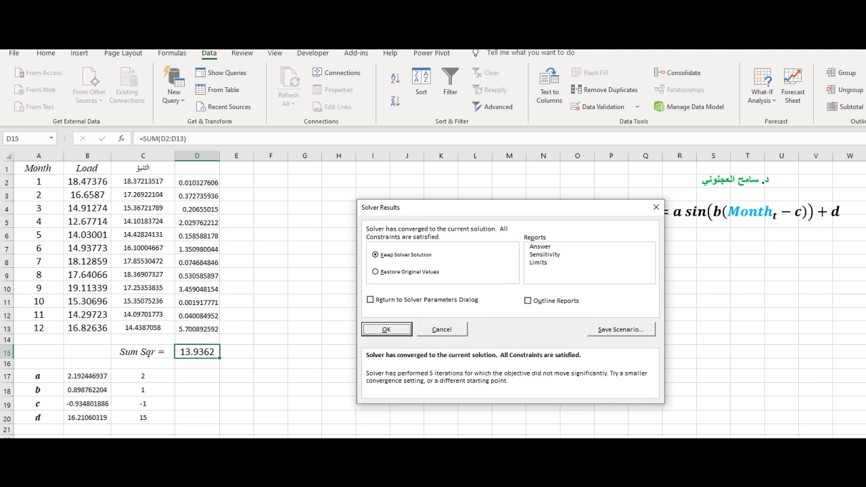
click(387, 330)
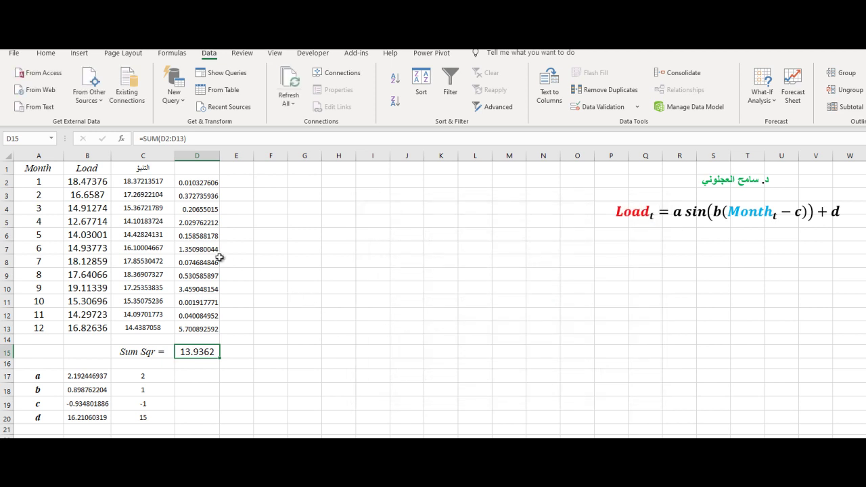
Insert a scatter chart with smooth lines and no markers from the month, load and forecast data in A2:C13.
drag(39, 182, 144, 326)
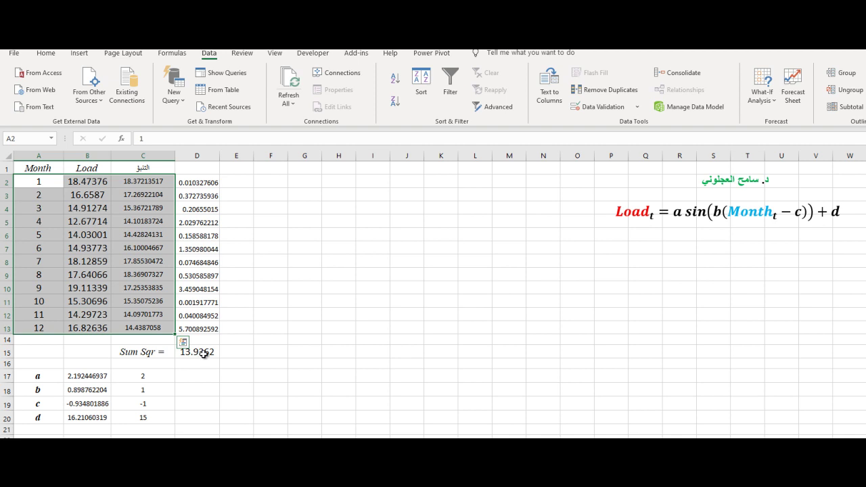
drag(37, 186, 128, 326)
click(79, 53)
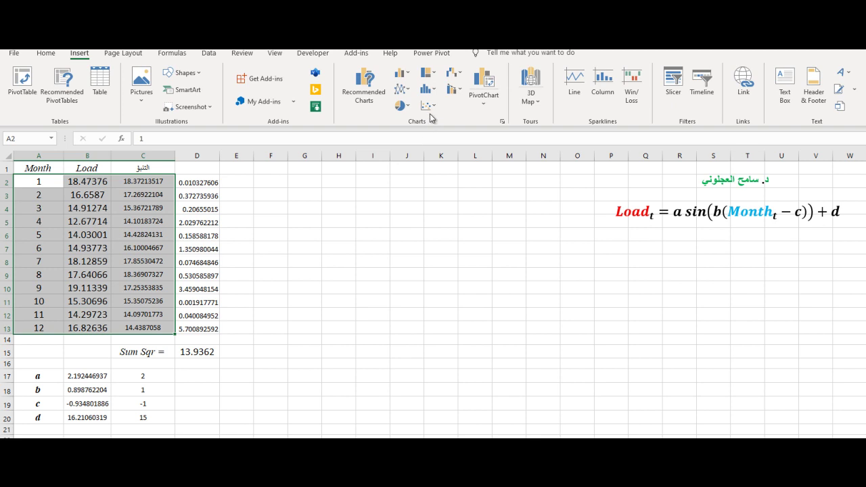
click(429, 106)
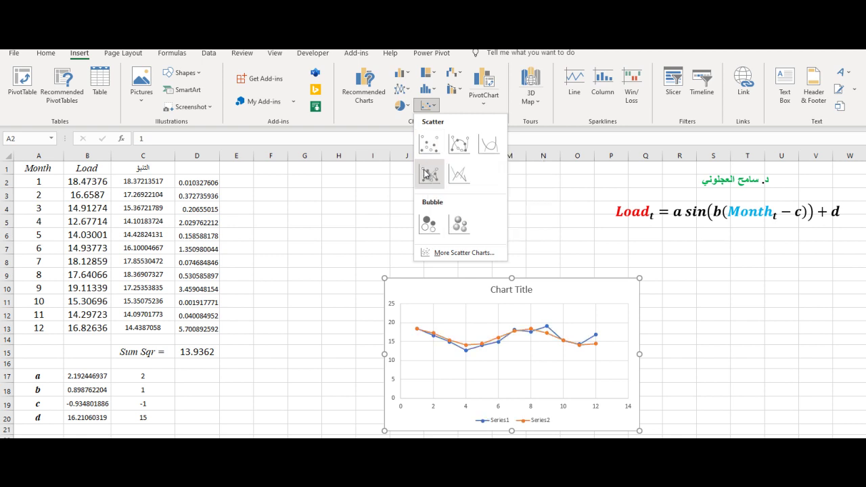
click(488, 143)
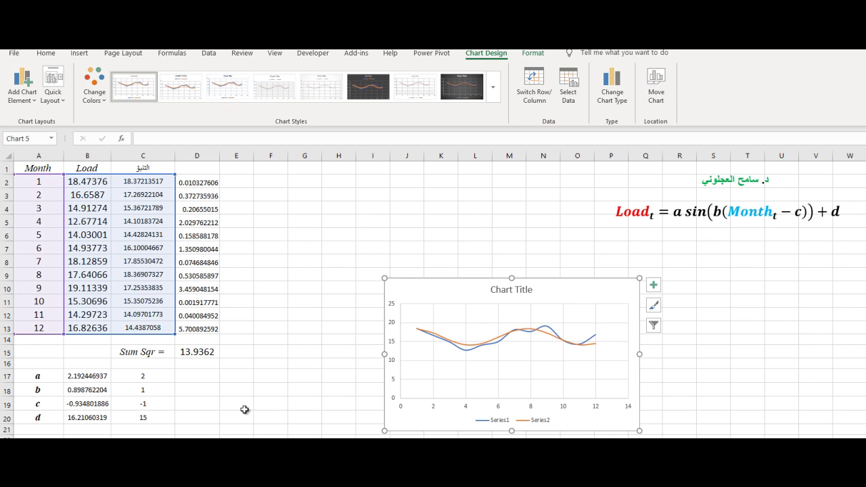
Remove the gridlines and the title from the scatter chart.
click(597, 369)
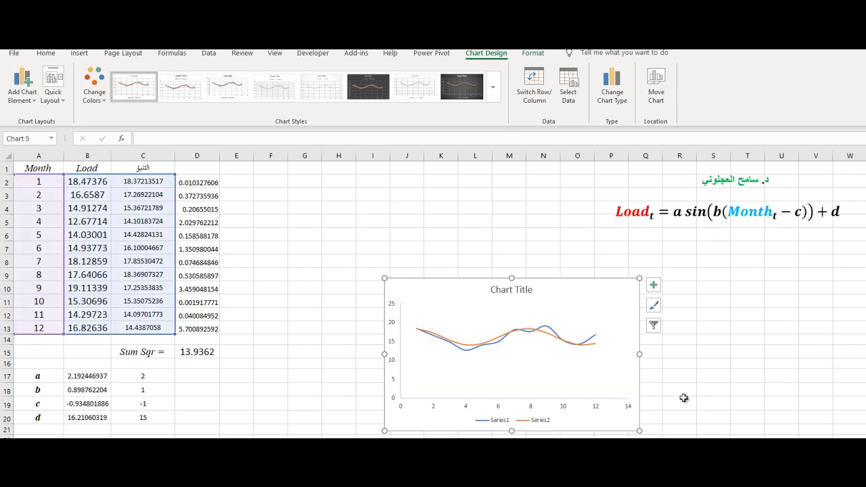
click(517, 293)
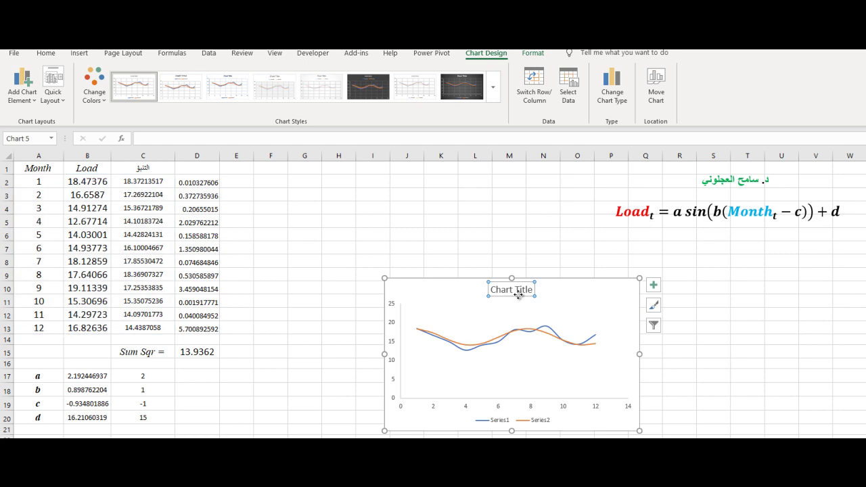
key(Delete)
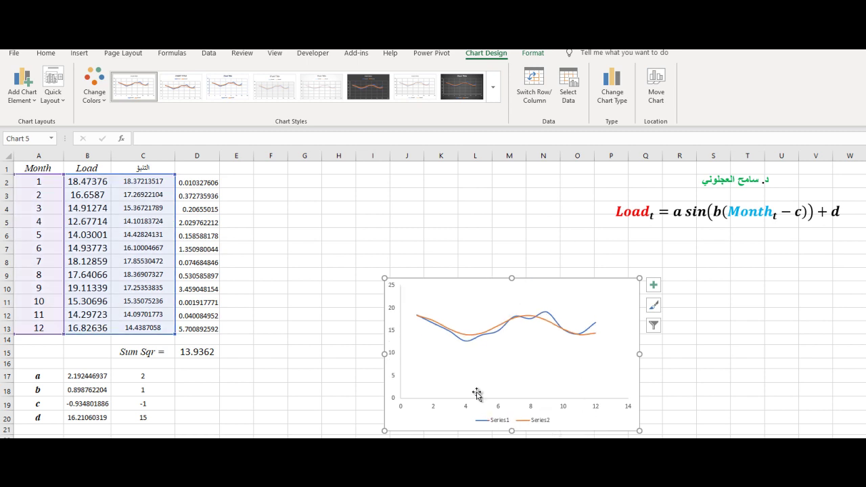
Give the actual load curve (Series1) in the chart a thicker outline.
click(465, 345)
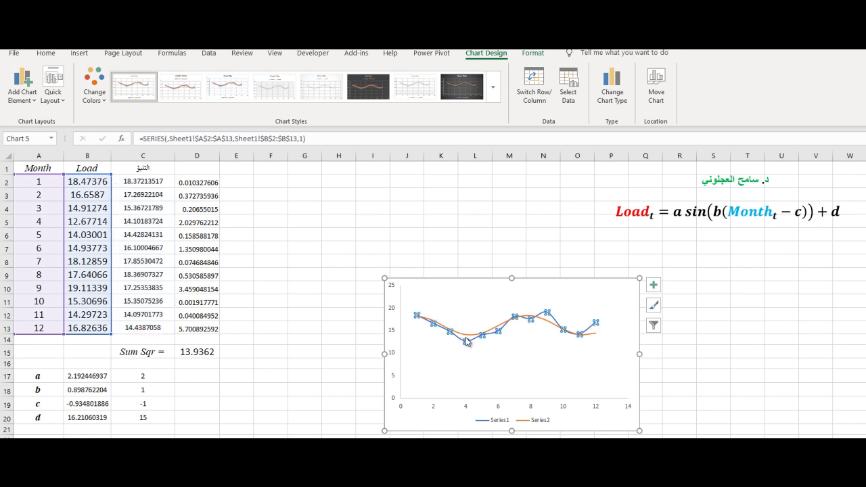
click(466, 332)
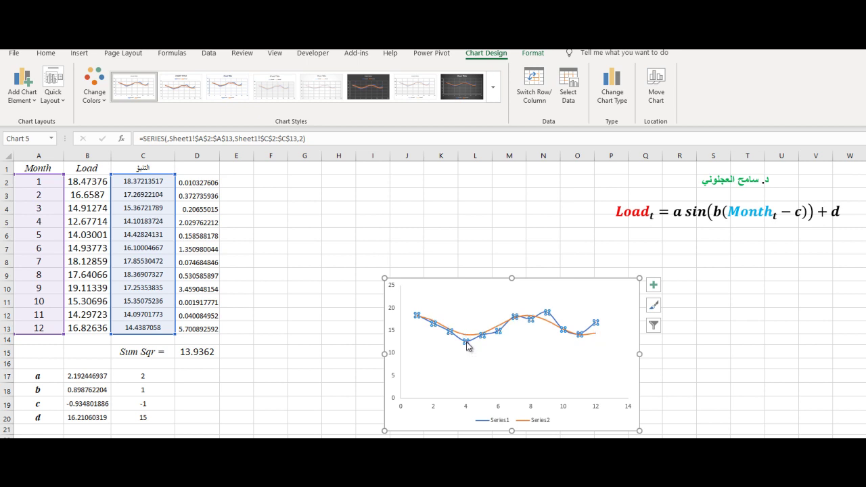
click(466, 343)
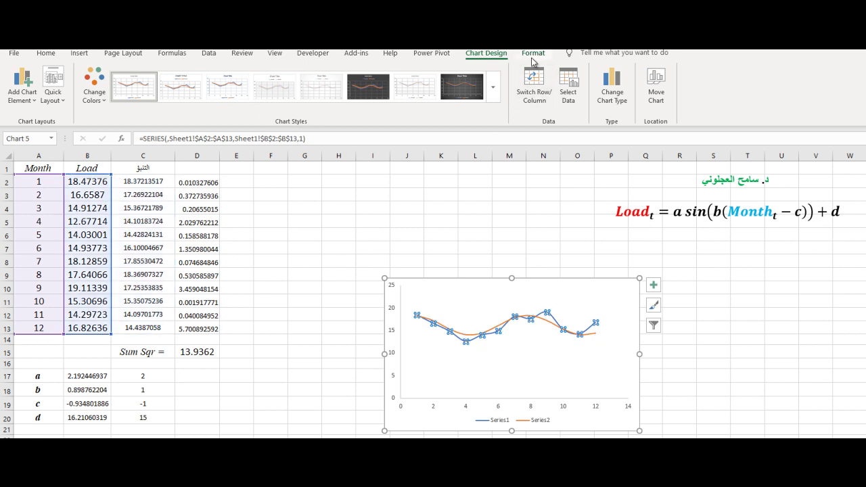
click(531, 54)
click(474, 88)
mouse_move(491, 258)
click(575, 340)
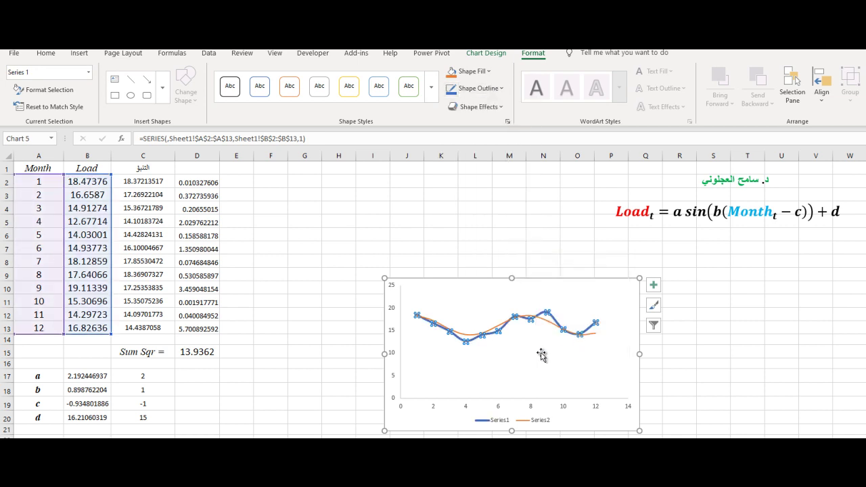
Recolor the forecast curve (Series2) in the chart to standard red and set its outline weight to 2¼ pt.
click(467, 335)
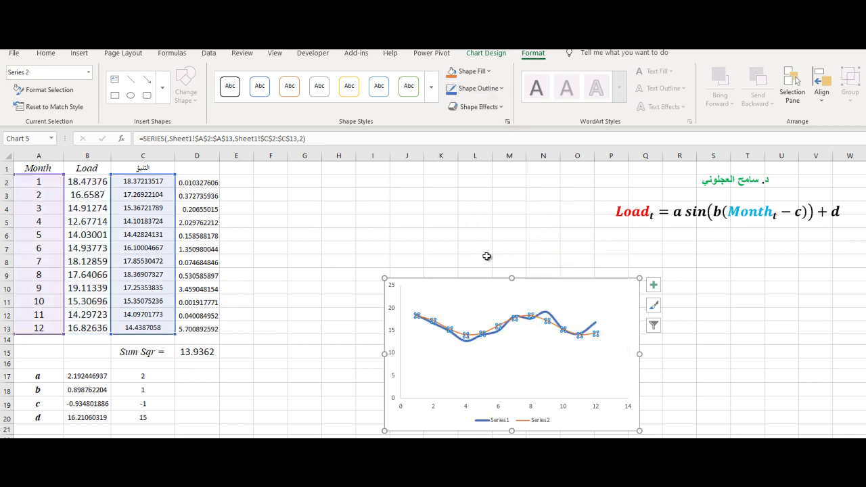
click(477, 88)
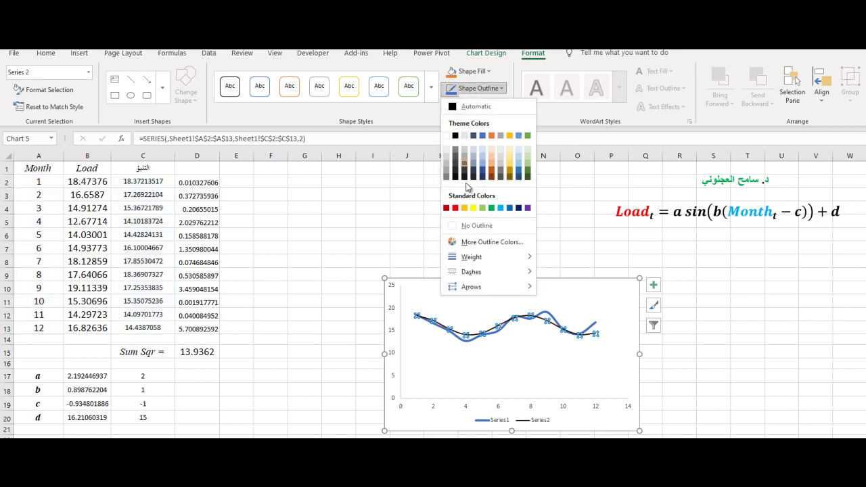
click(455, 208)
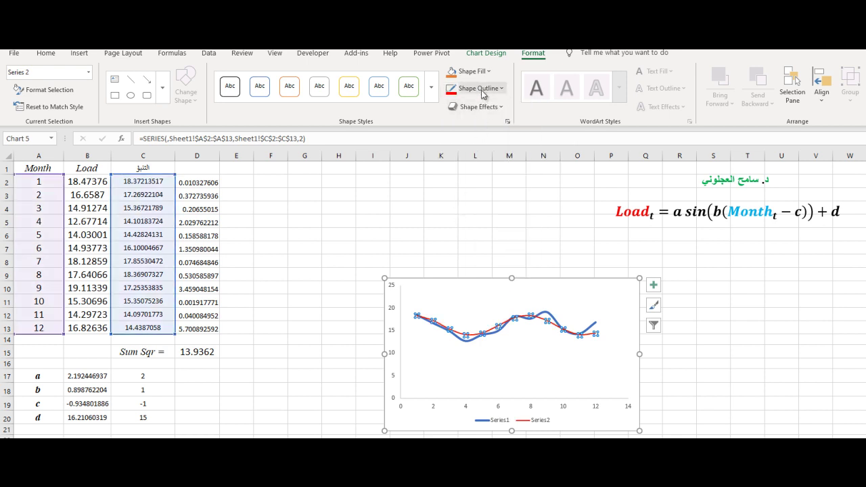
click(478, 88)
mouse_move(471, 257)
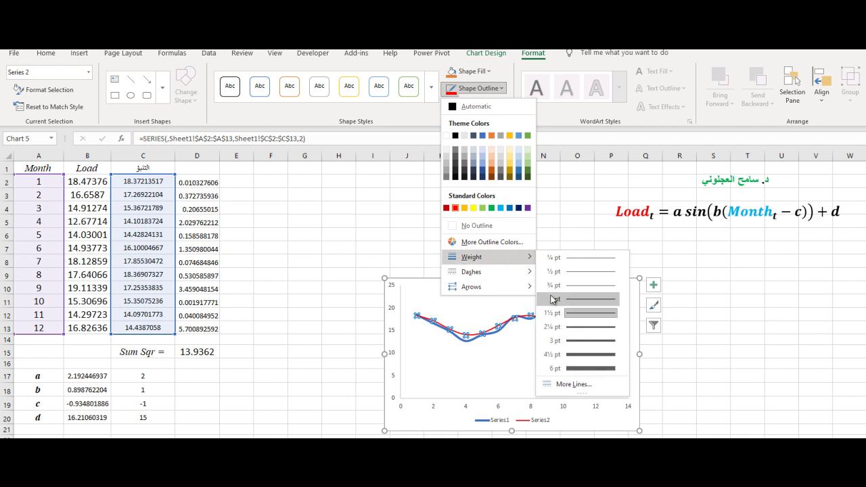
click(579, 328)
click(697, 373)
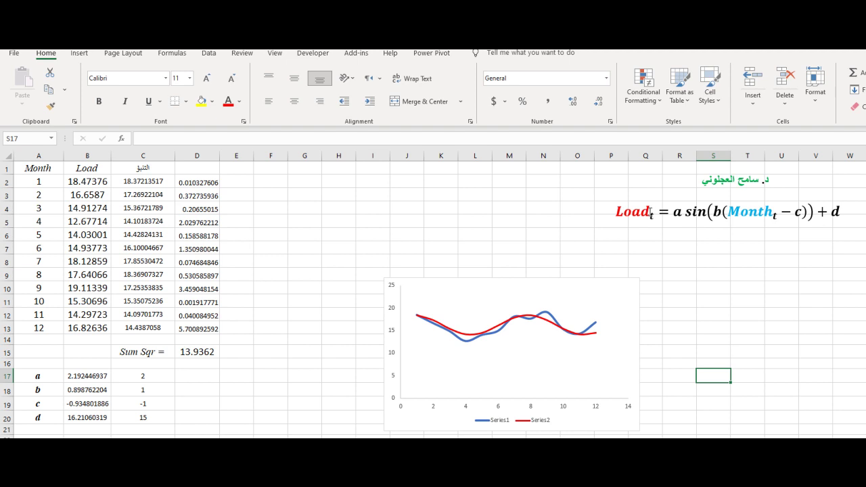
Replace the coefficient a in the load equation text box with 2.1924.
click(675, 212)
double_click(676, 213)
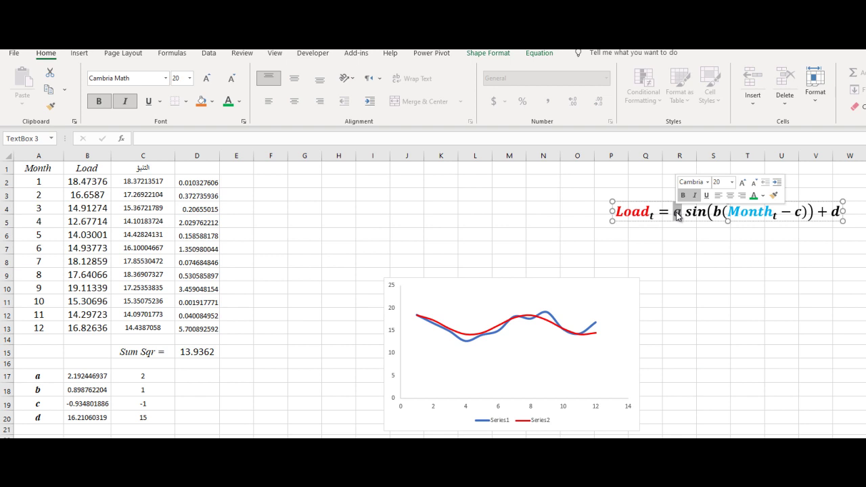
text(2)
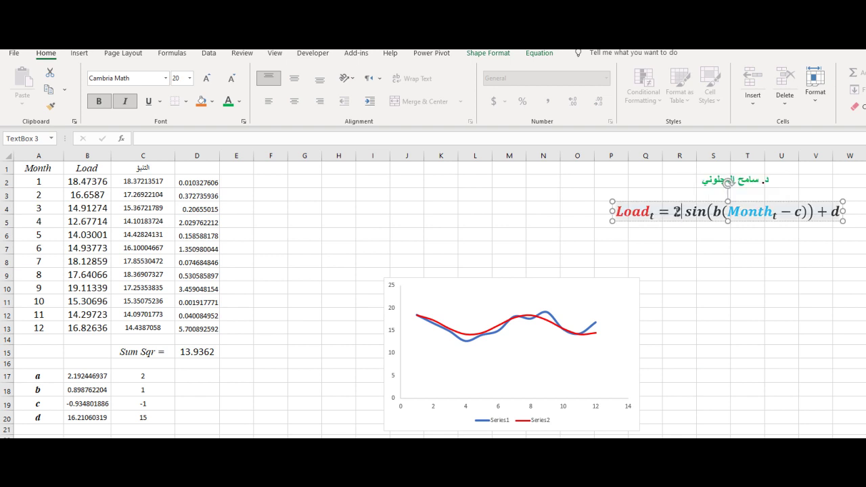
text(.1)
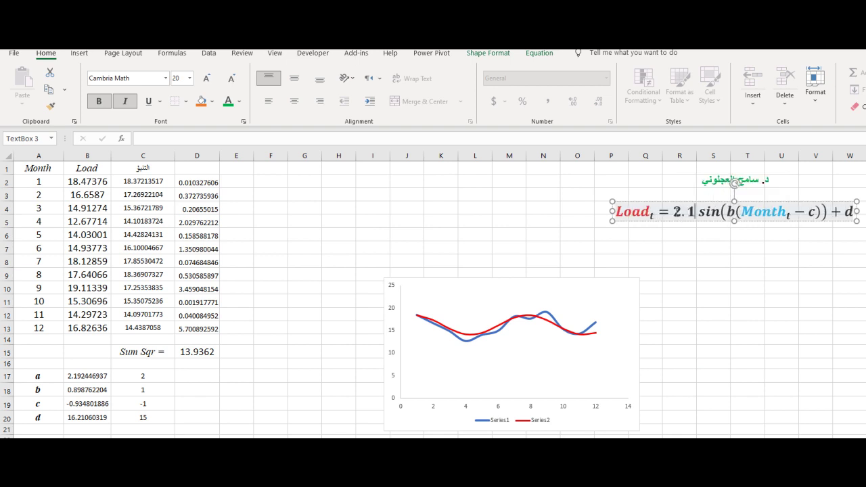
text(9)
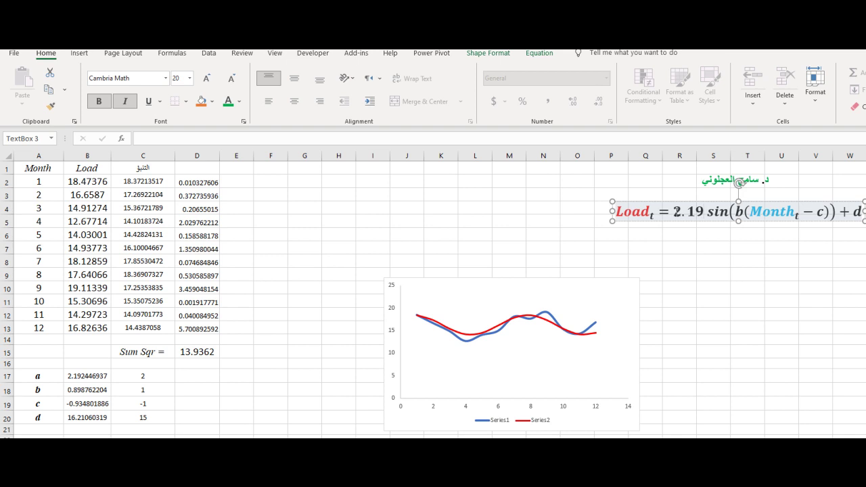
text(24)
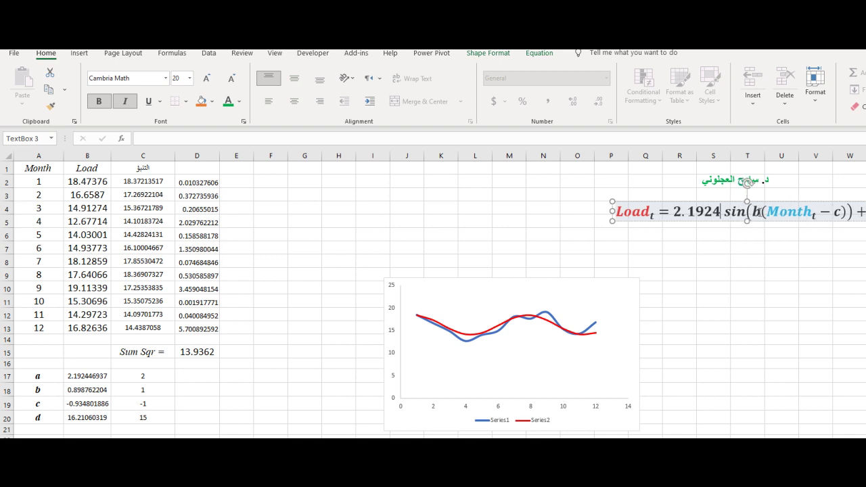
Replace the coefficient b inside the sine of the load equation with 0.8987.
double_click(757, 211)
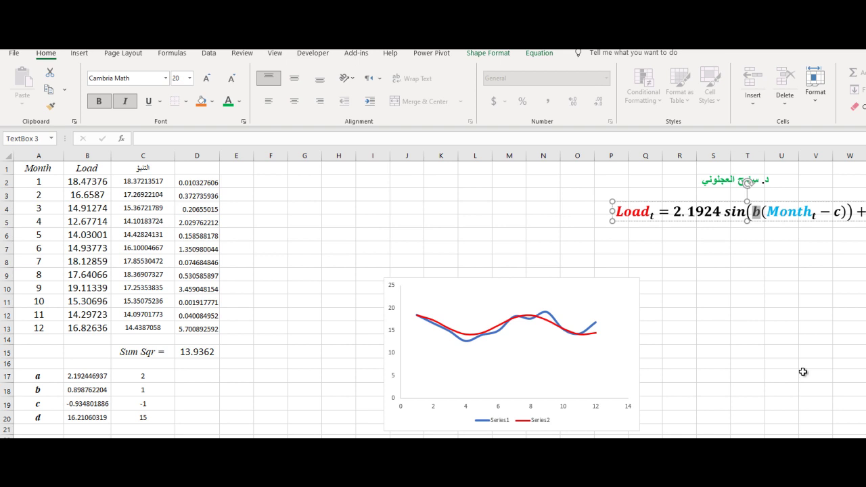
text(0)
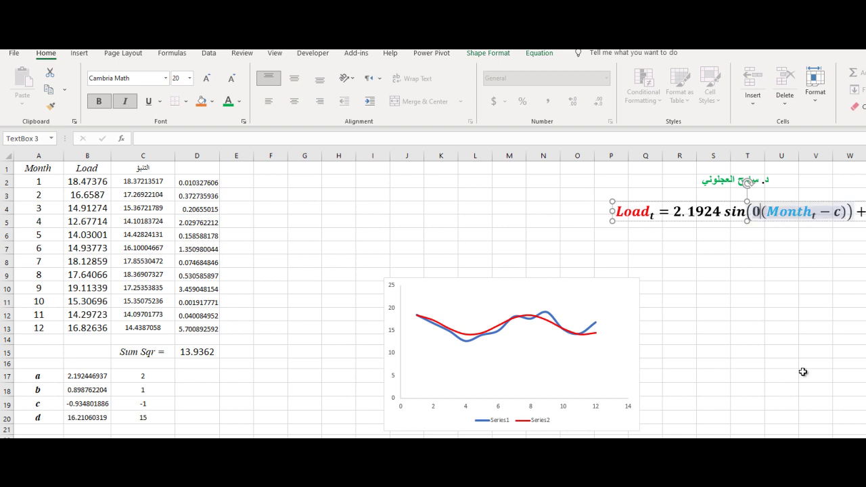
text(.89)
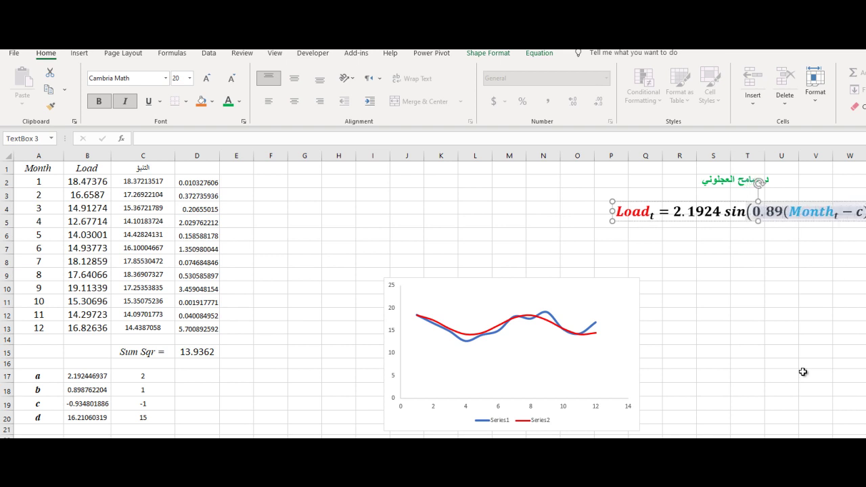
text(87)
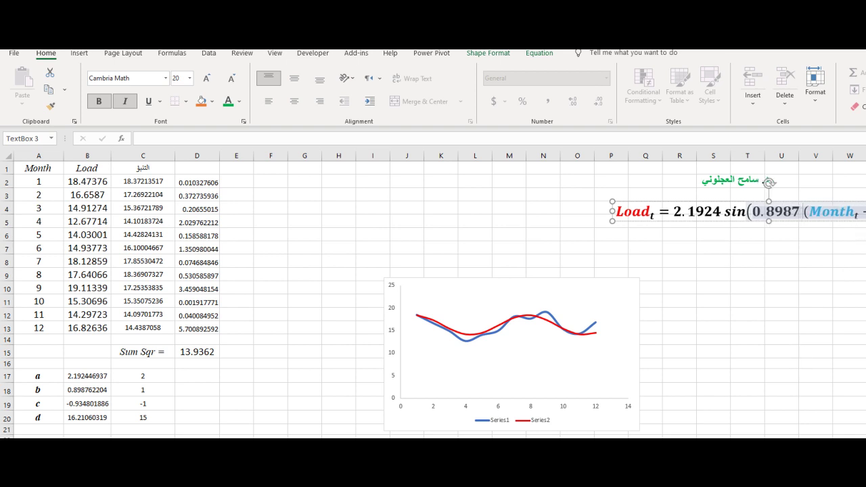
Replace − c with + 0.9348 and d with 16.2106 in the load equation, and move its text box above the chart.
key(shift+Right)
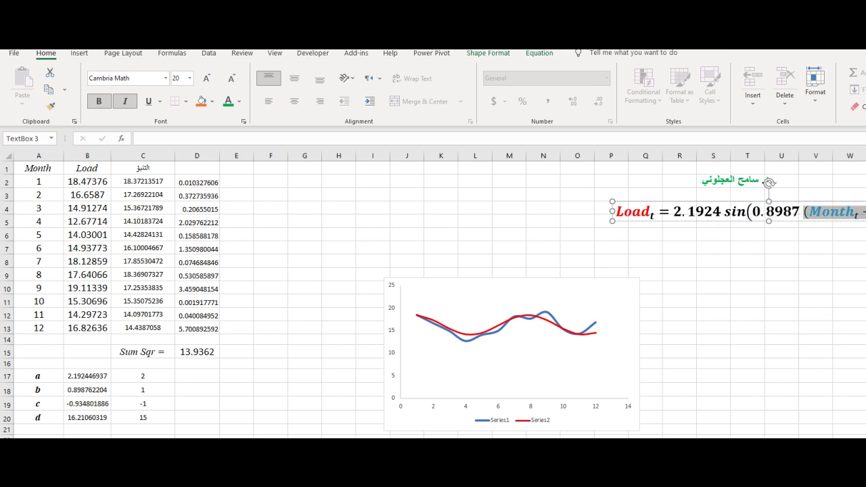
key(Right)
key(Right)
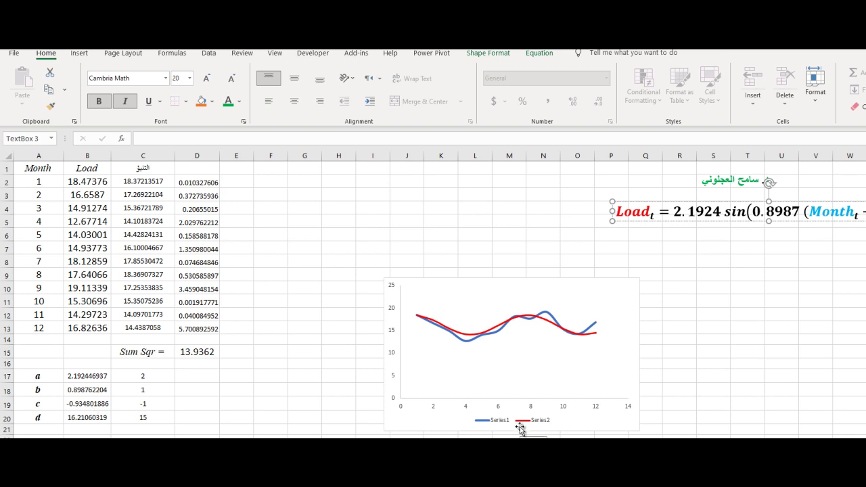
key(shift+End)
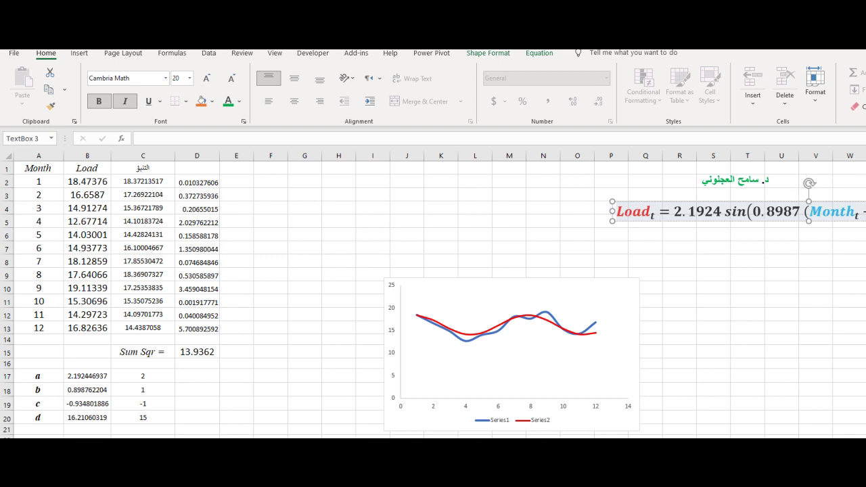
drag(778, 223, 590, 231)
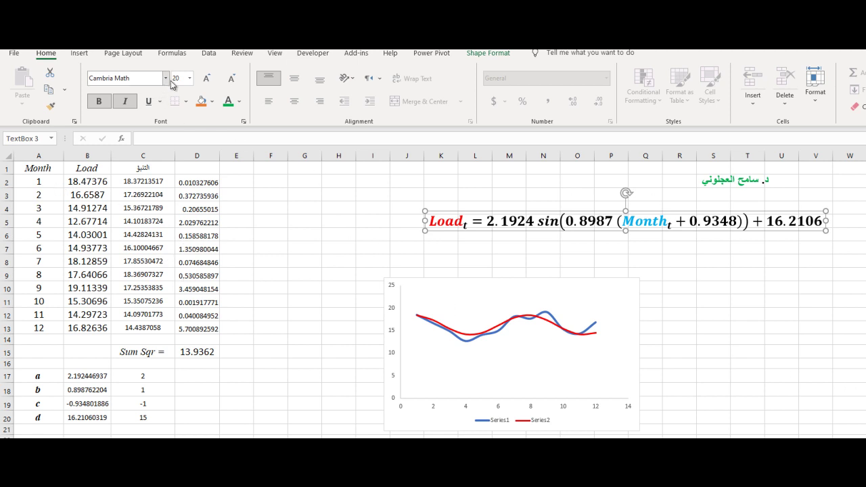
click(209, 54)
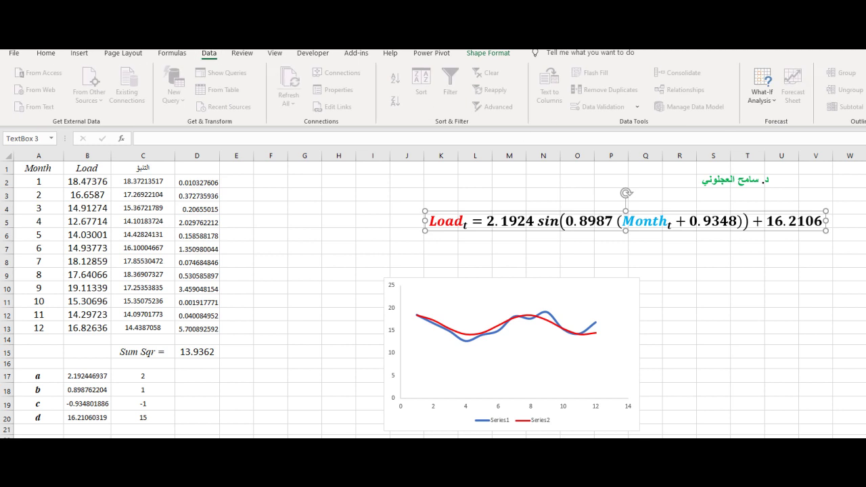
click(17, 58)
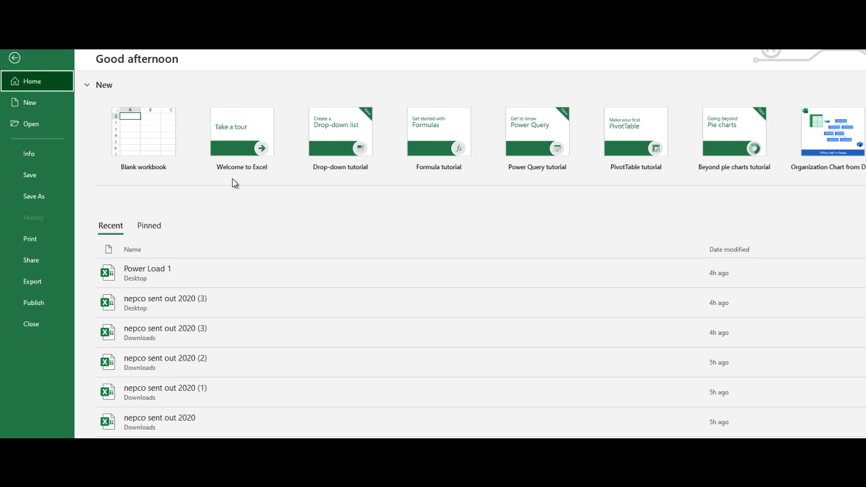
click(15, 57)
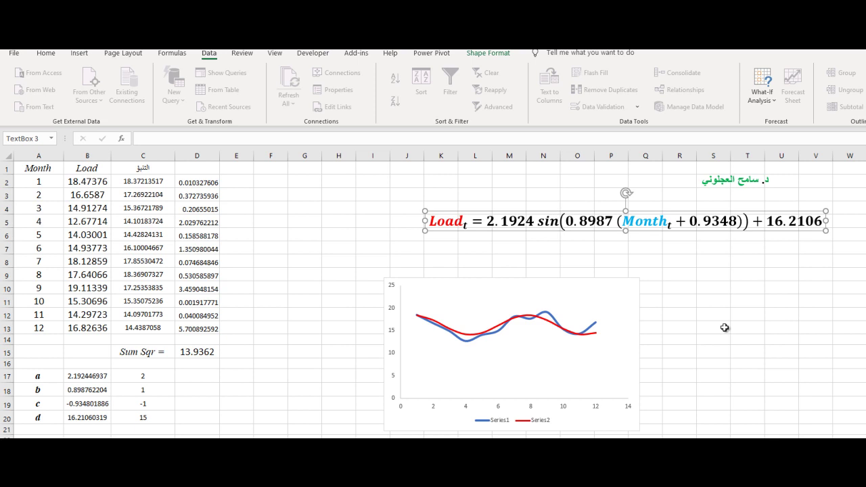